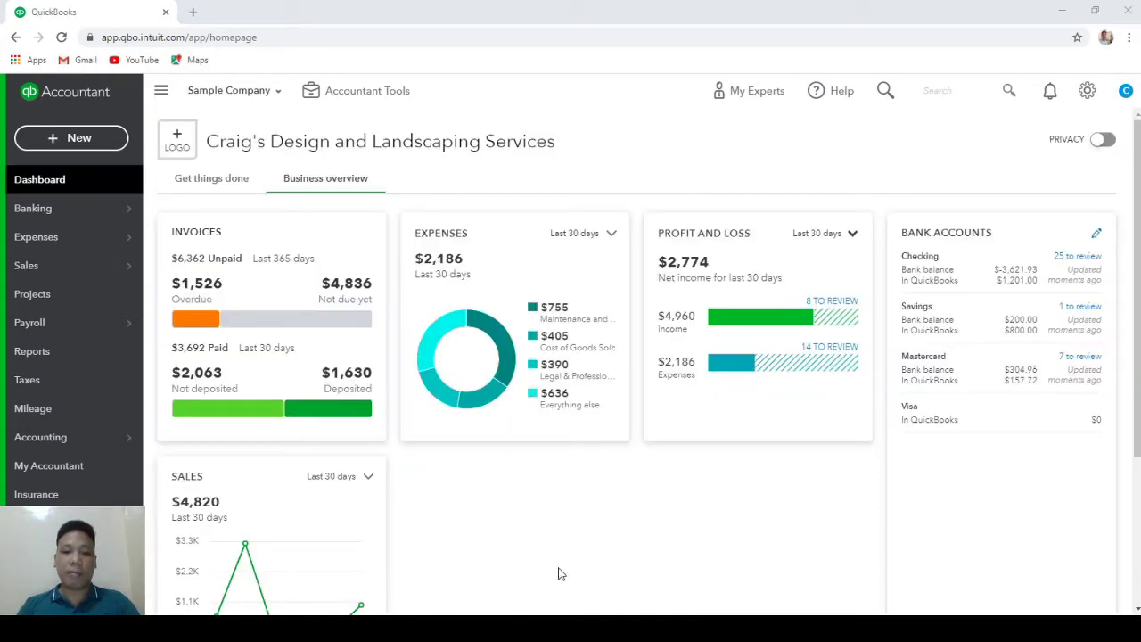
# - Open the + New create menu from the company dashboard
pyautogui.click(75, 143)
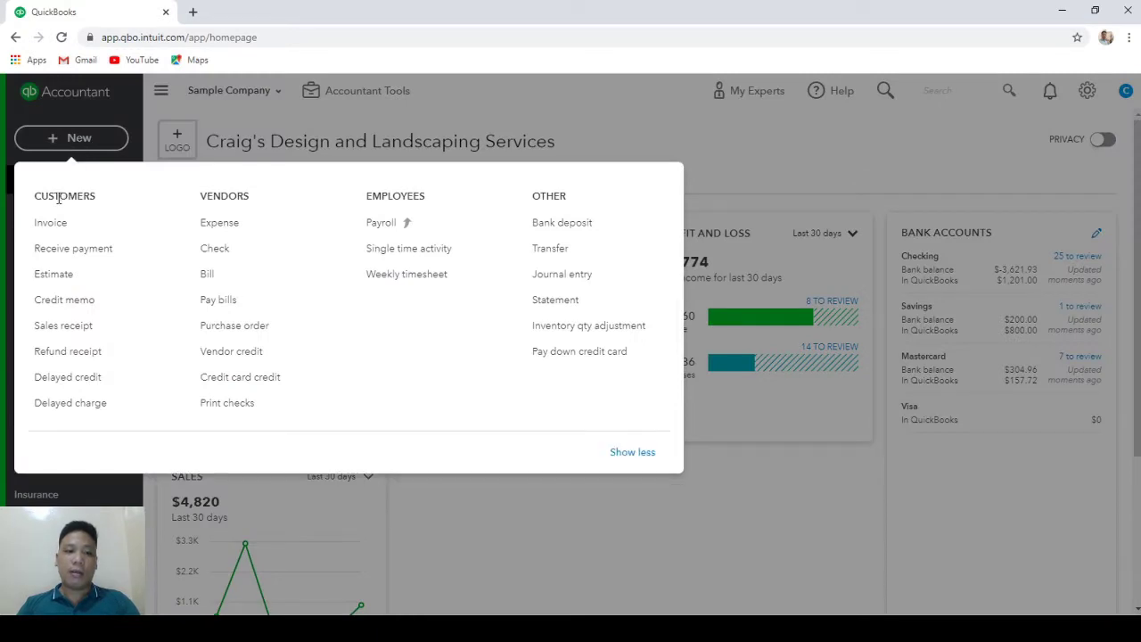
# - Start a credit memo for Amy's Bird Sanctuary and open line 1's Product/Service list
pyautogui.click(64, 303)
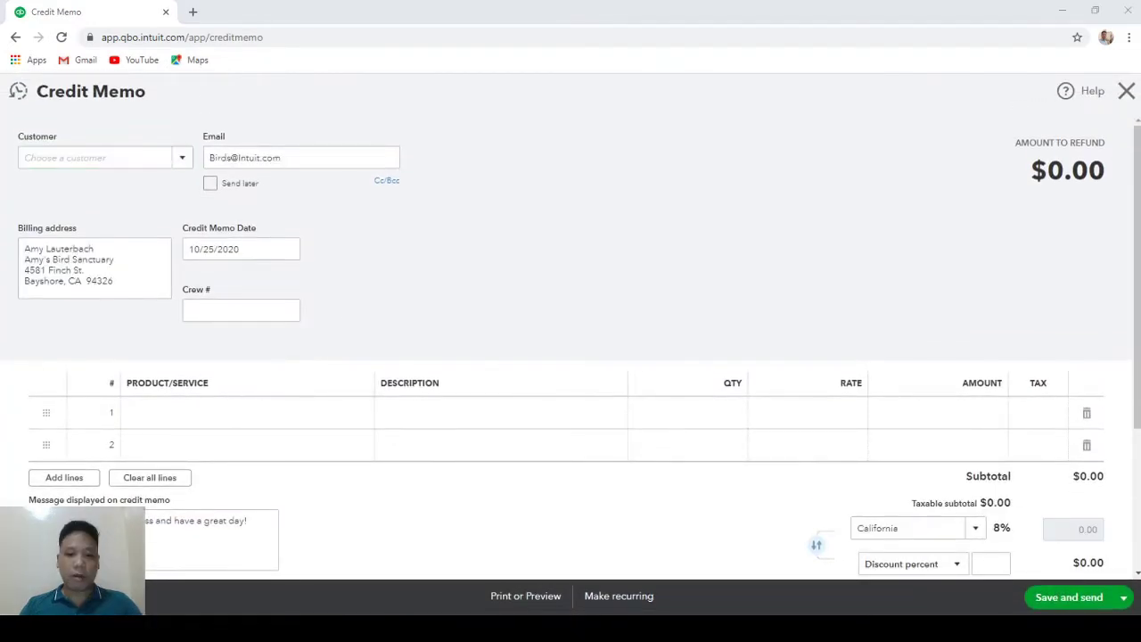
pyautogui.click(183, 157)
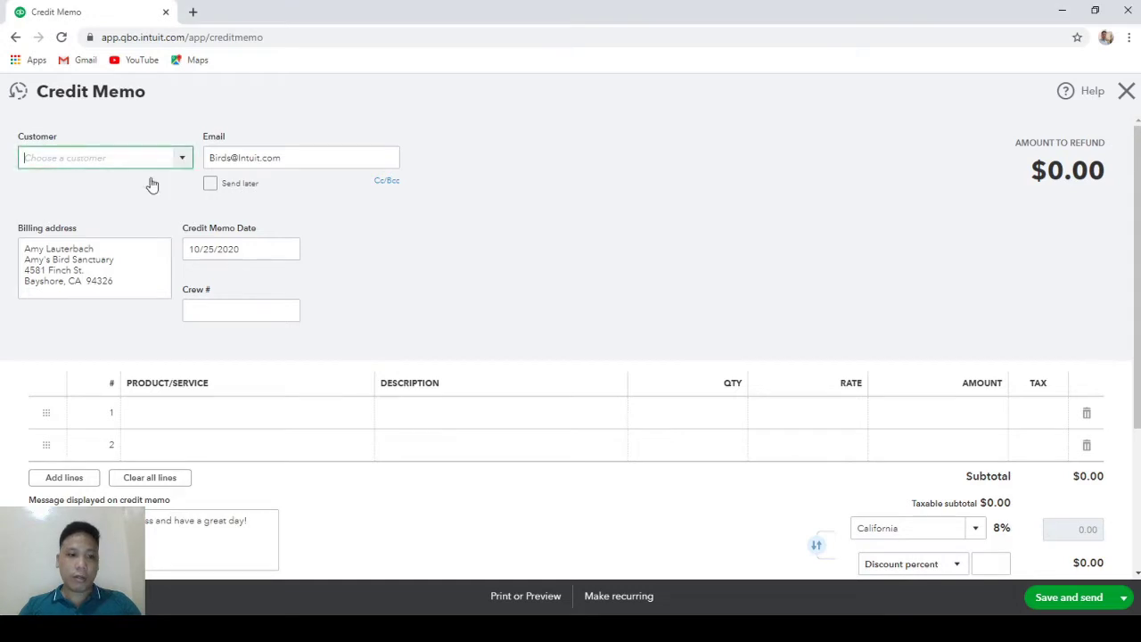
pyautogui.click(129, 190)
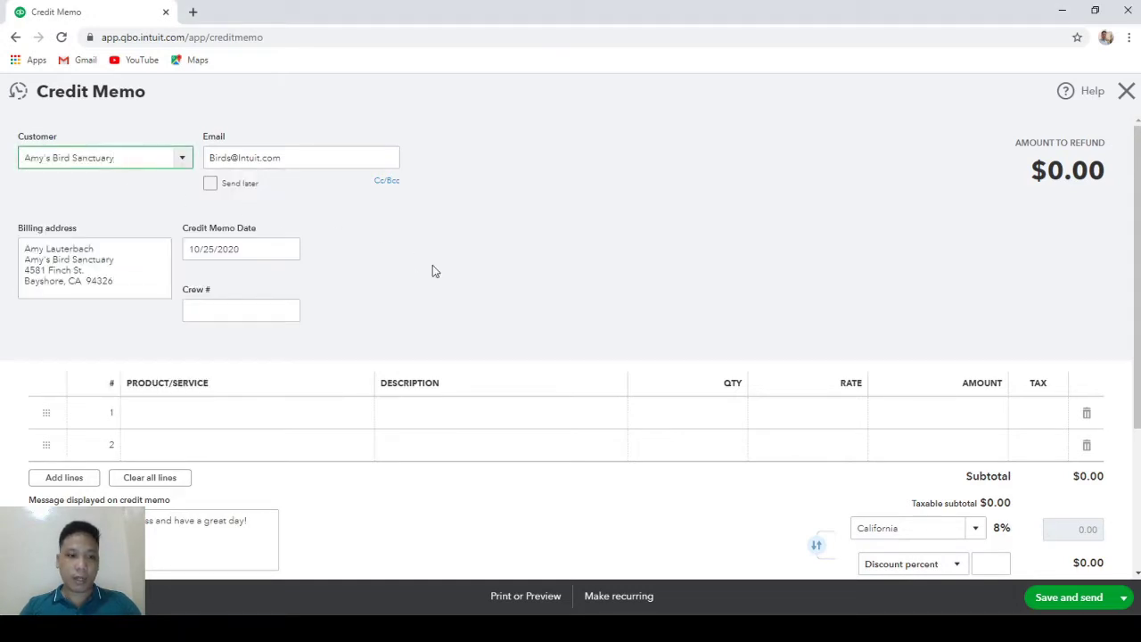
pyautogui.click(244, 416)
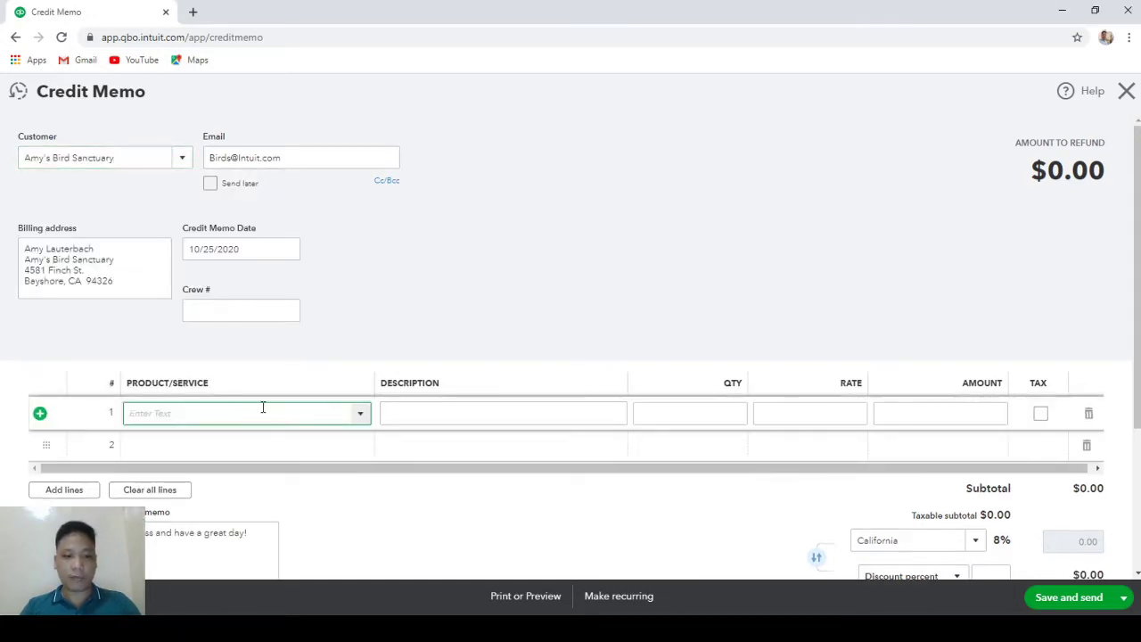
pyautogui.click(362, 415)
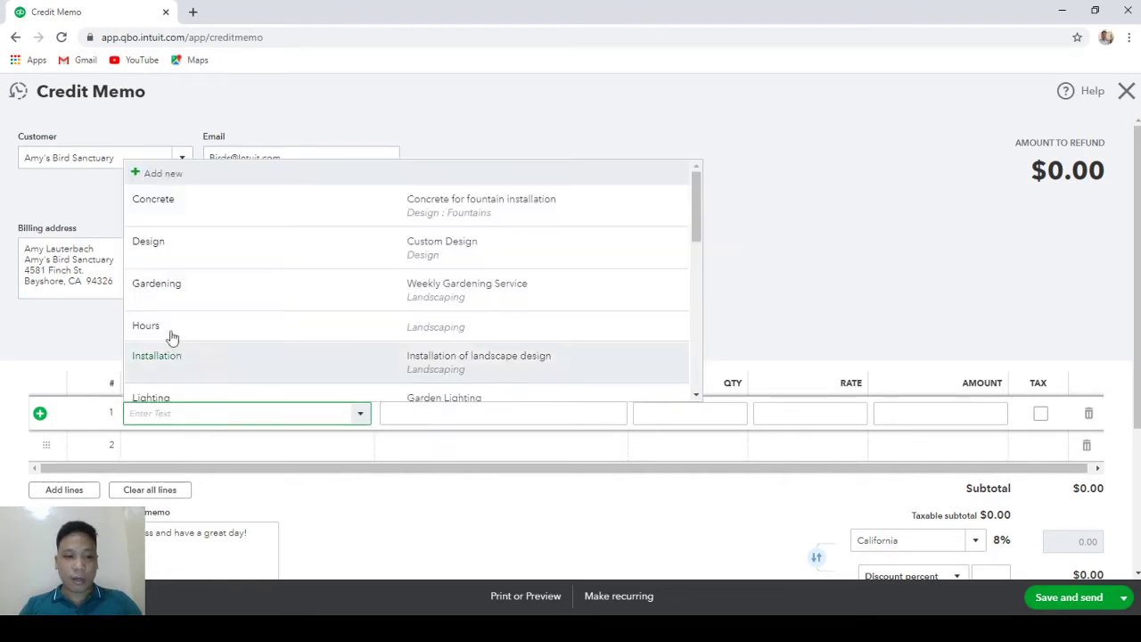
# - Add a non-inventory item named Bad Debts Write off and begin a new account for it
pyautogui.click(175, 173)
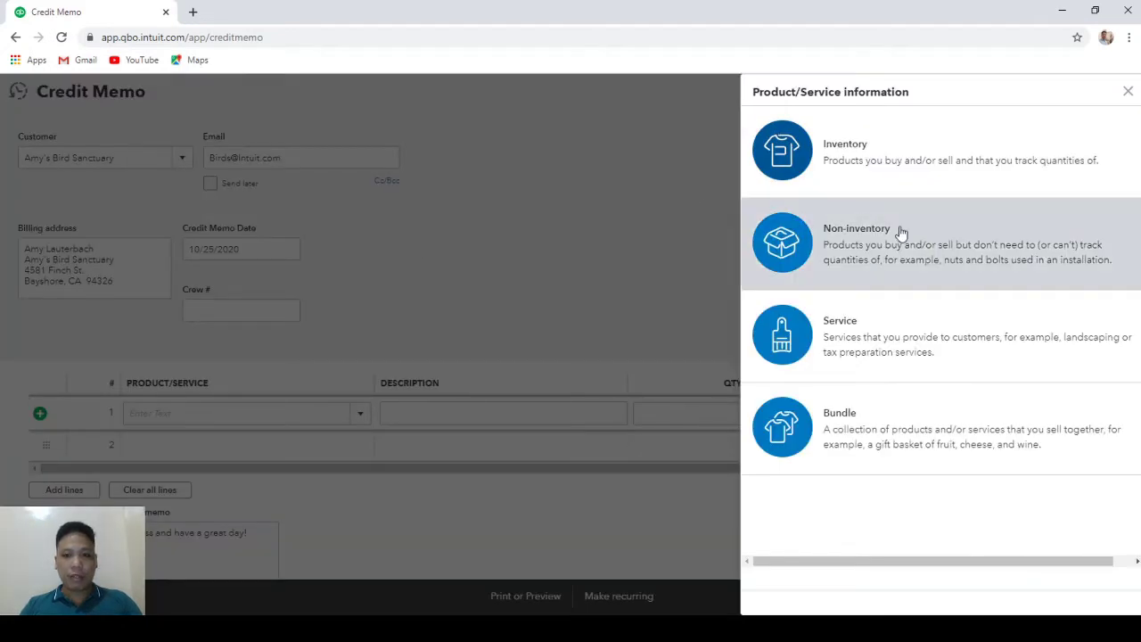
pyautogui.click(902, 250)
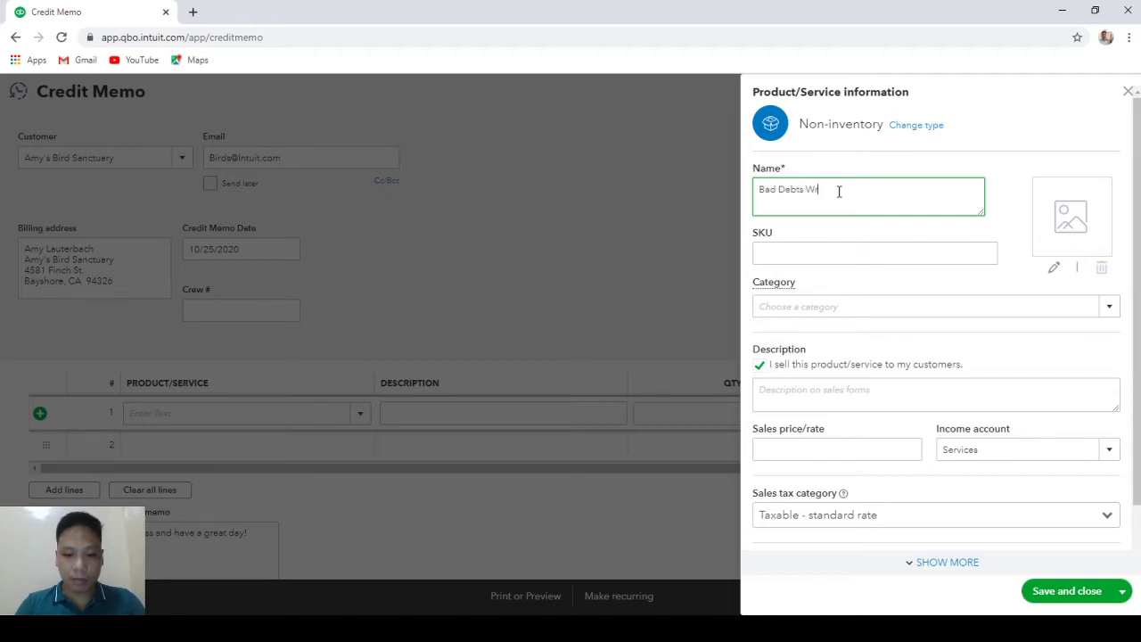
pyautogui.write('ite off')
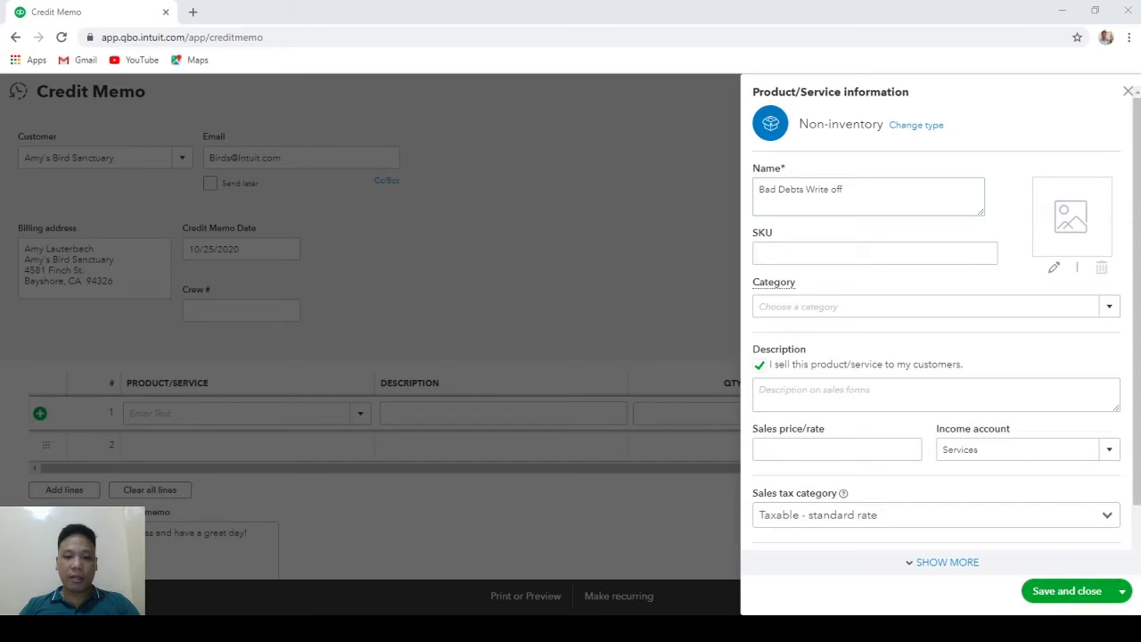
pyautogui.hotkey('alt', 'Tab')
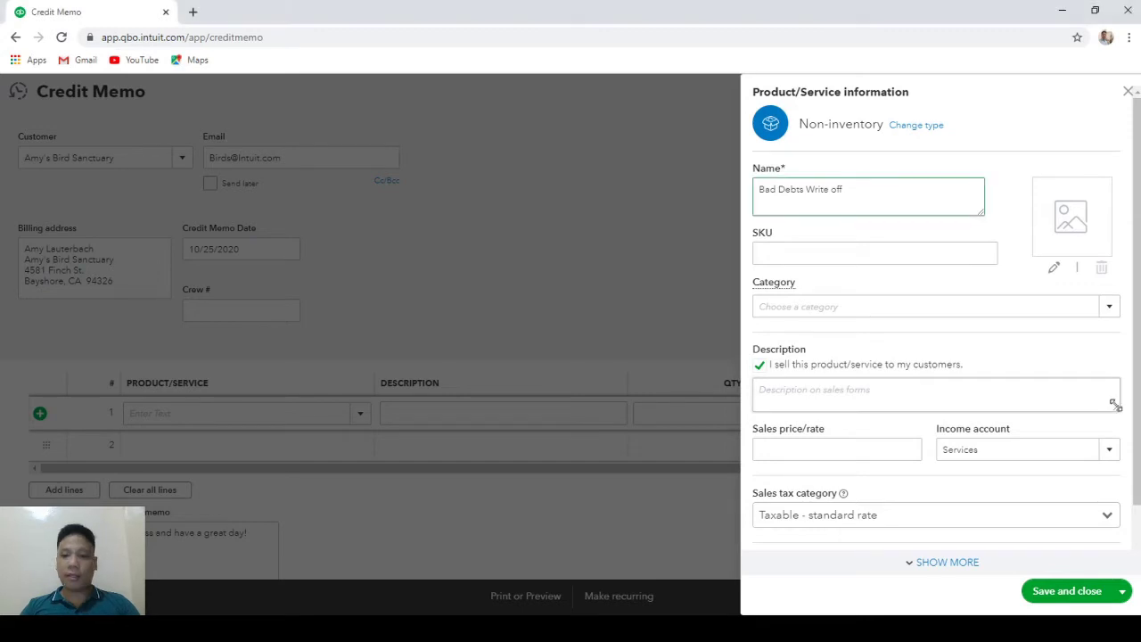
pyautogui.click(1109, 457)
pyautogui.scroll(3, 948, 334)
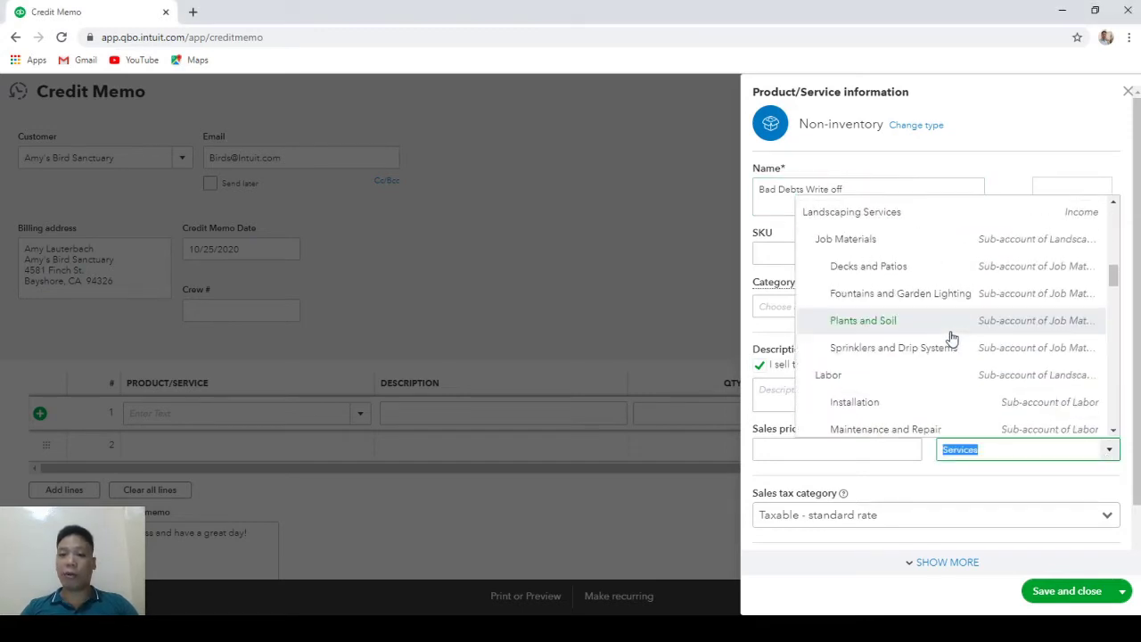
pyautogui.scroll(10, 930, 300)
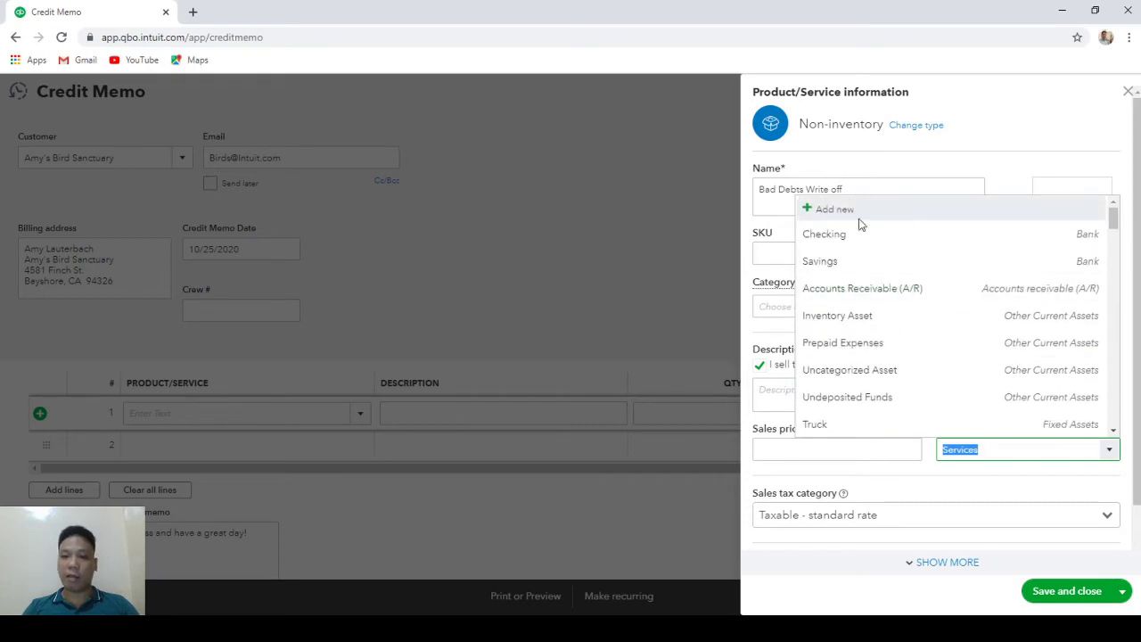
pyautogui.click(838, 210)
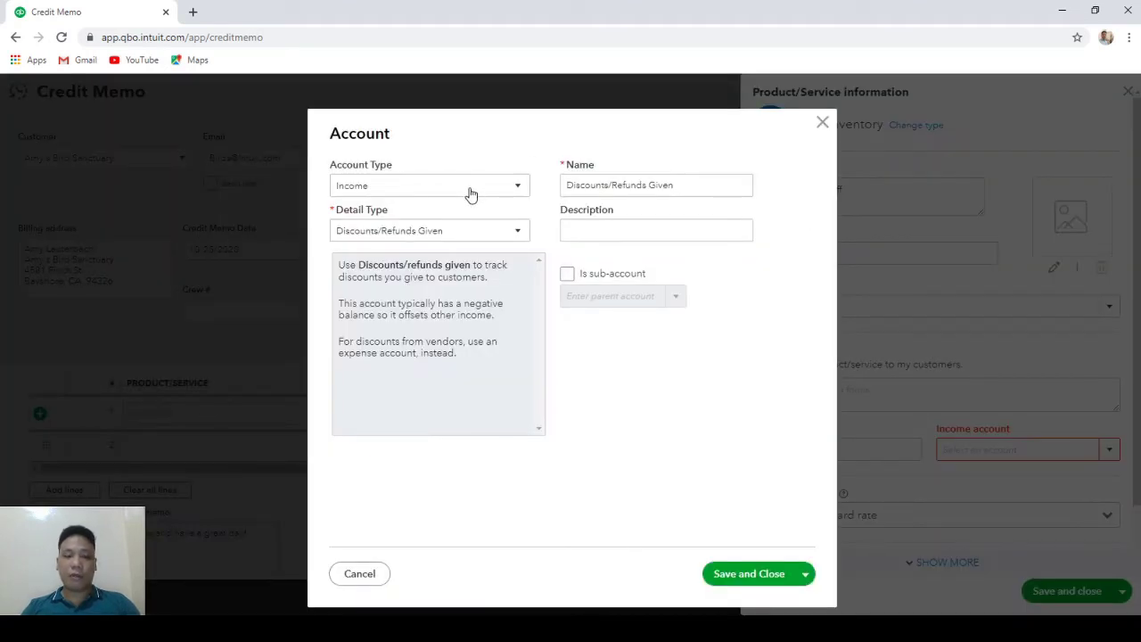
# - Create the account 'Bad debts expense' with type Expenses and detail type Bad Debts
pyautogui.click(517, 187)
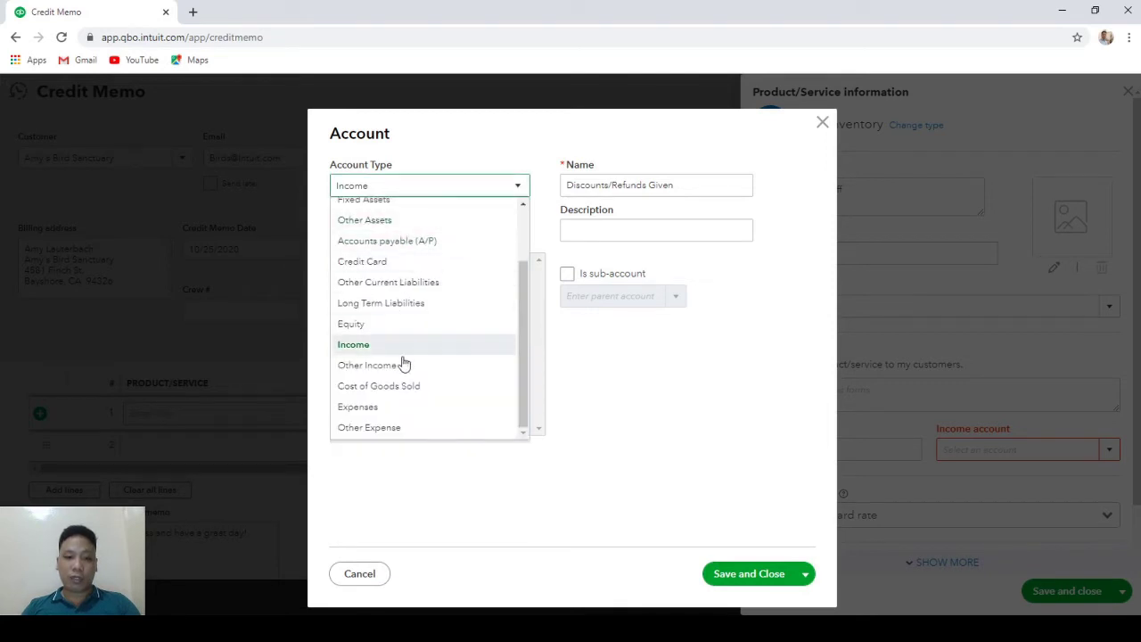
pyautogui.click(399, 410)
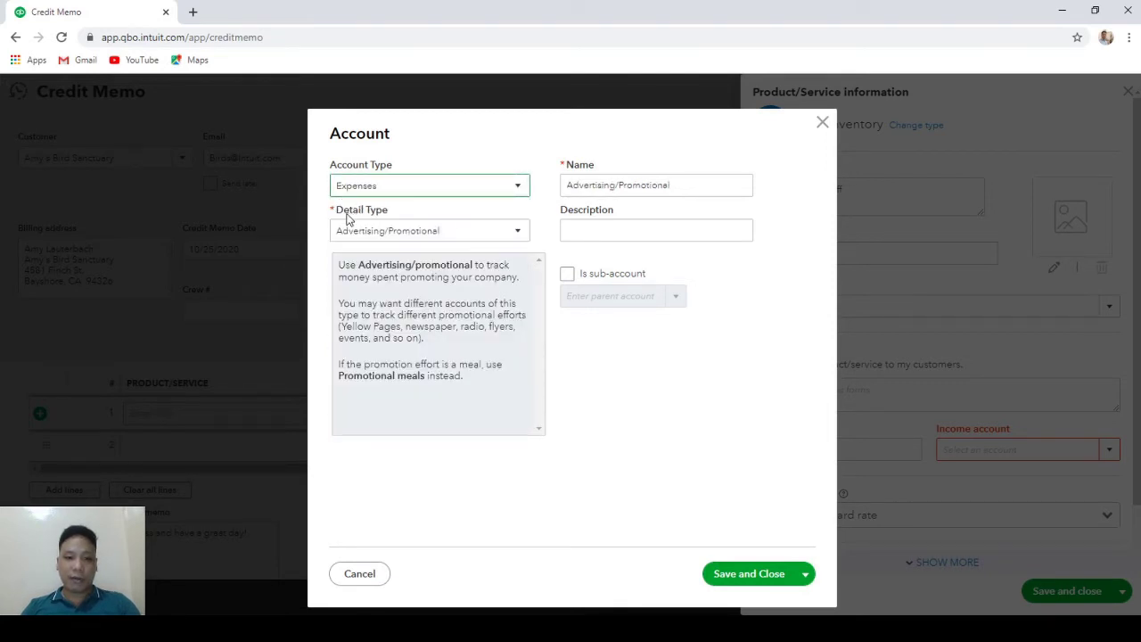
pyautogui.click(518, 231)
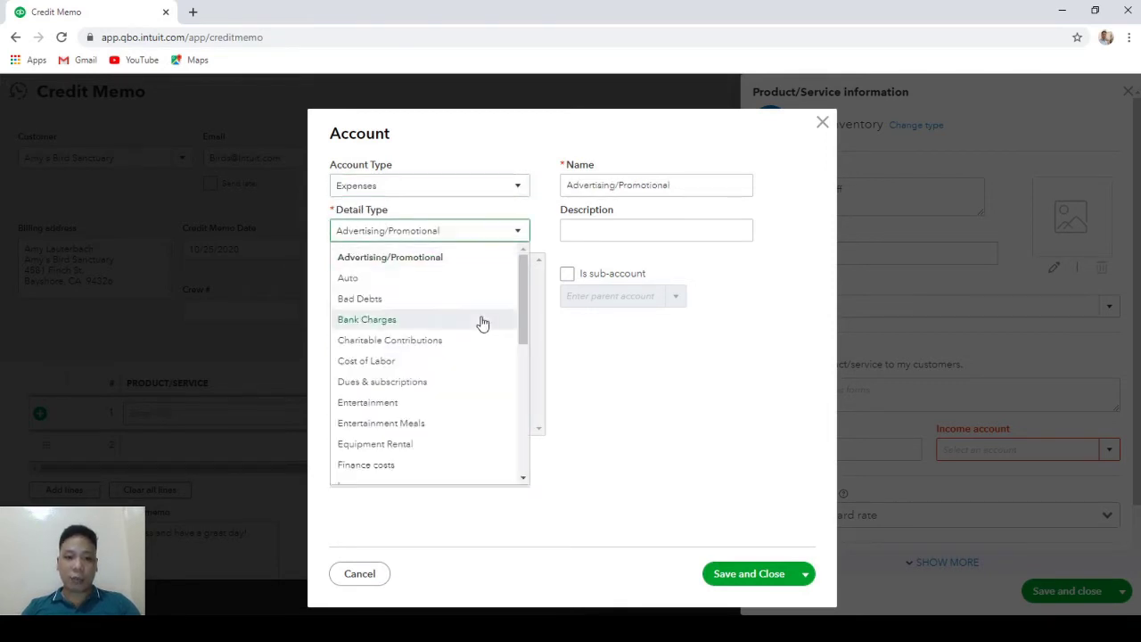
pyautogui.click(408, 300)
pyautogui.click(668, 186)
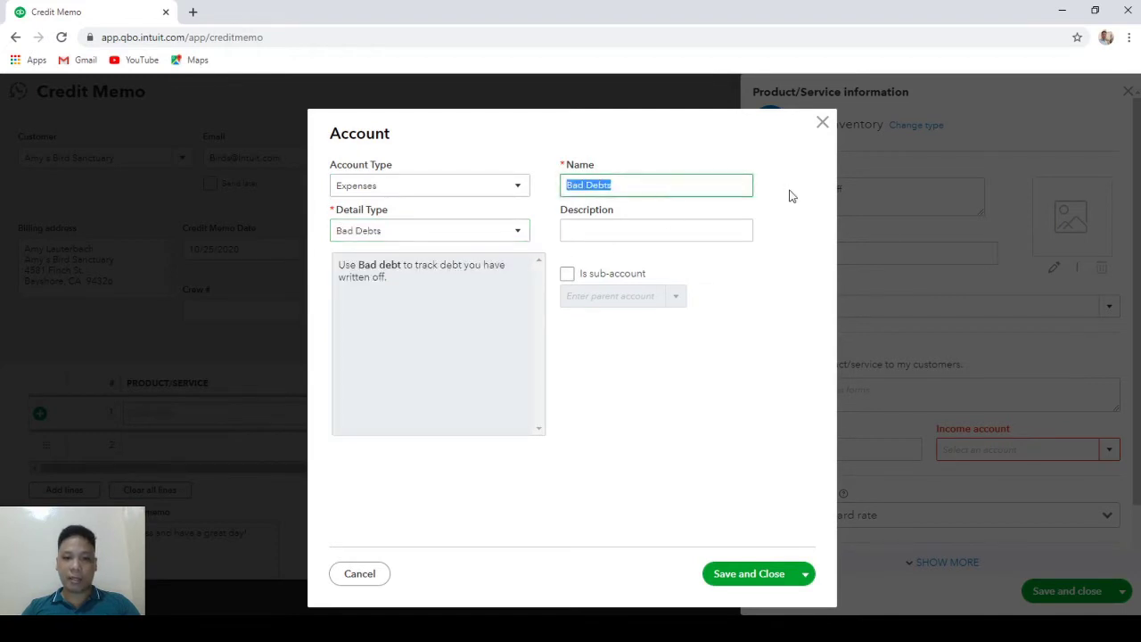
pyautogui.press('End')
pyautogui.hotkey('ctrl', 'a')
pyautogui.write('e')
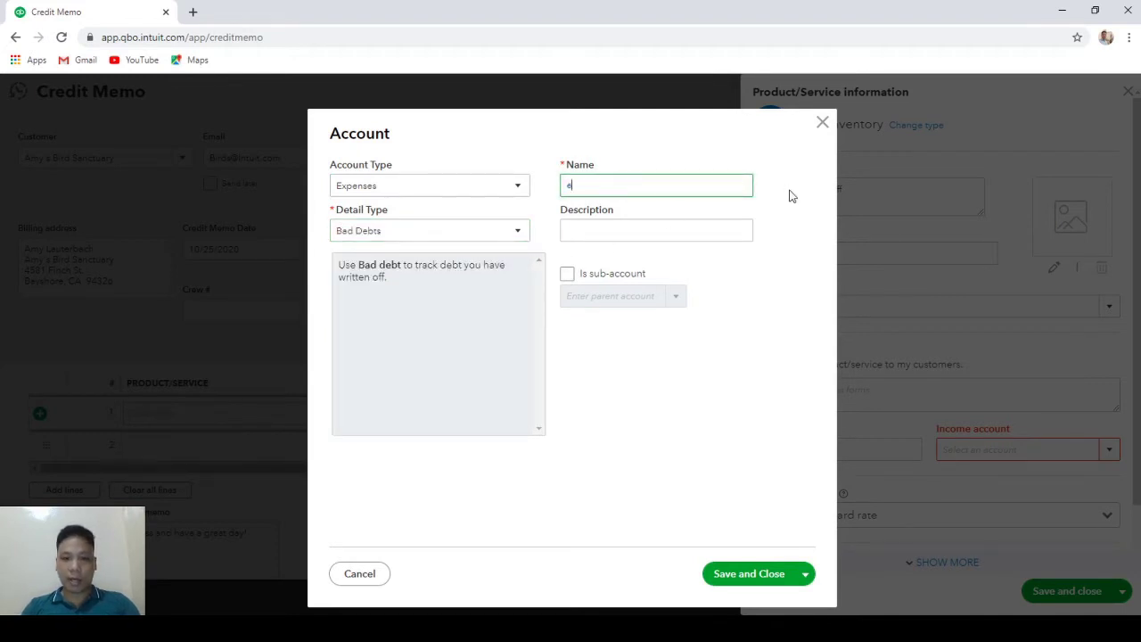
pyautogui.write('Bad D')
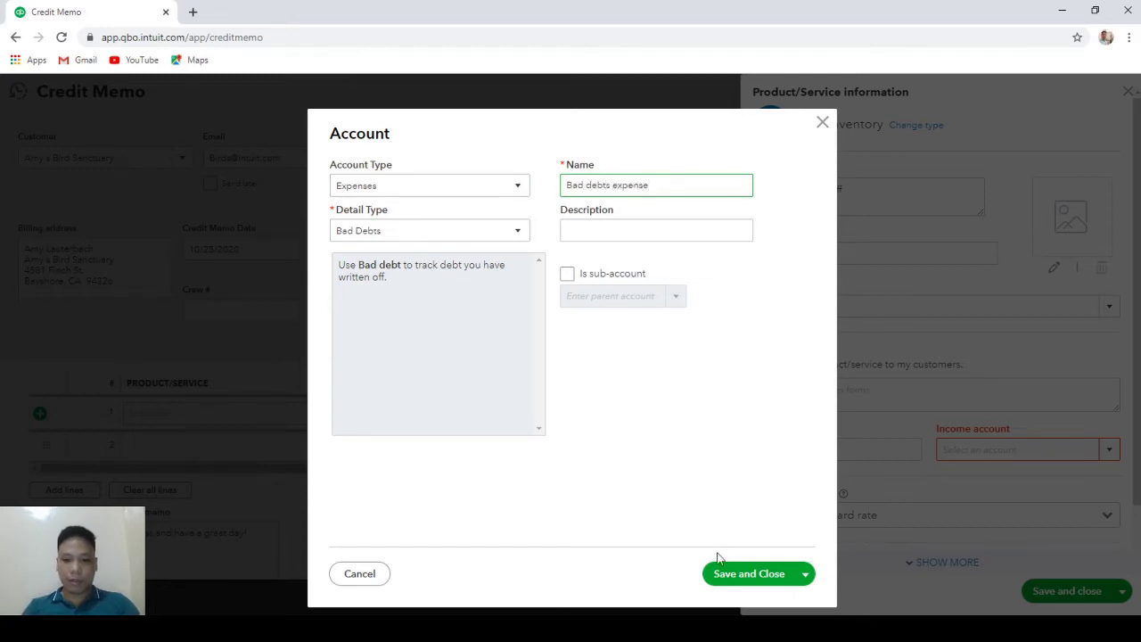
pyautogui.click(764, 577)
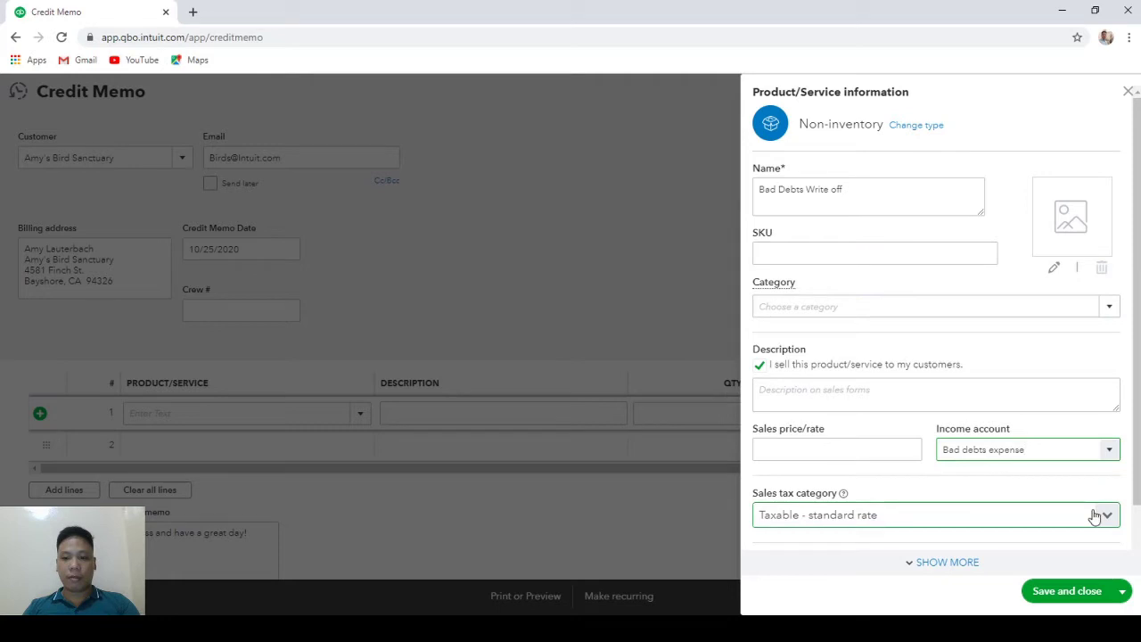
# - Save the Bad Debts Write off item and give line 1 a rate of 1,000
pyautogui.click(1090, 595)
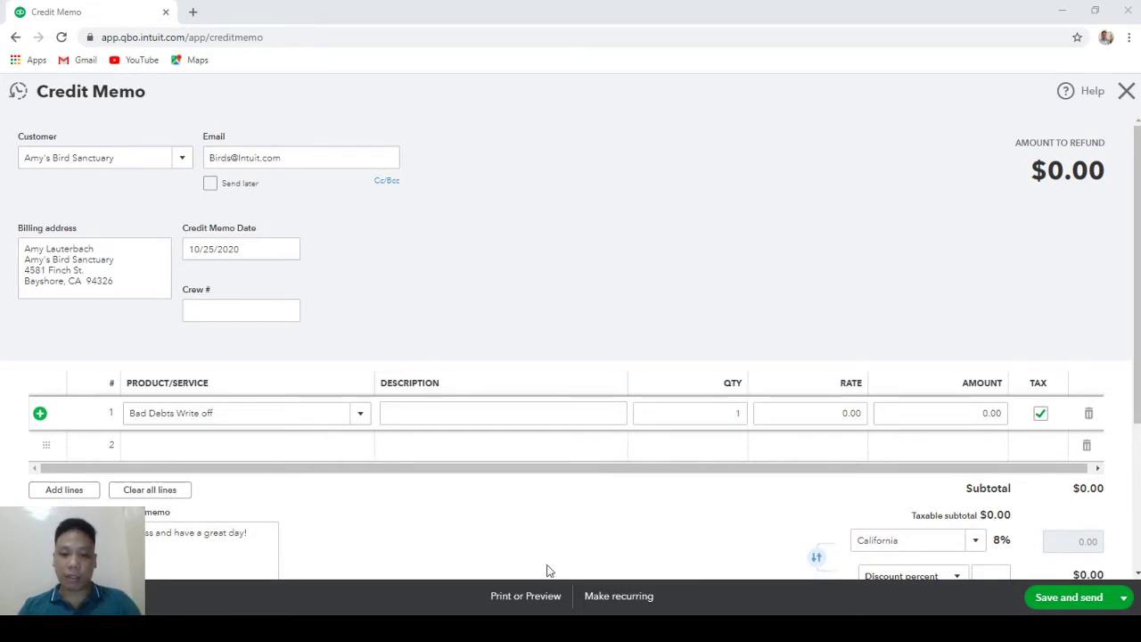
pyautogui.click(852, 413)
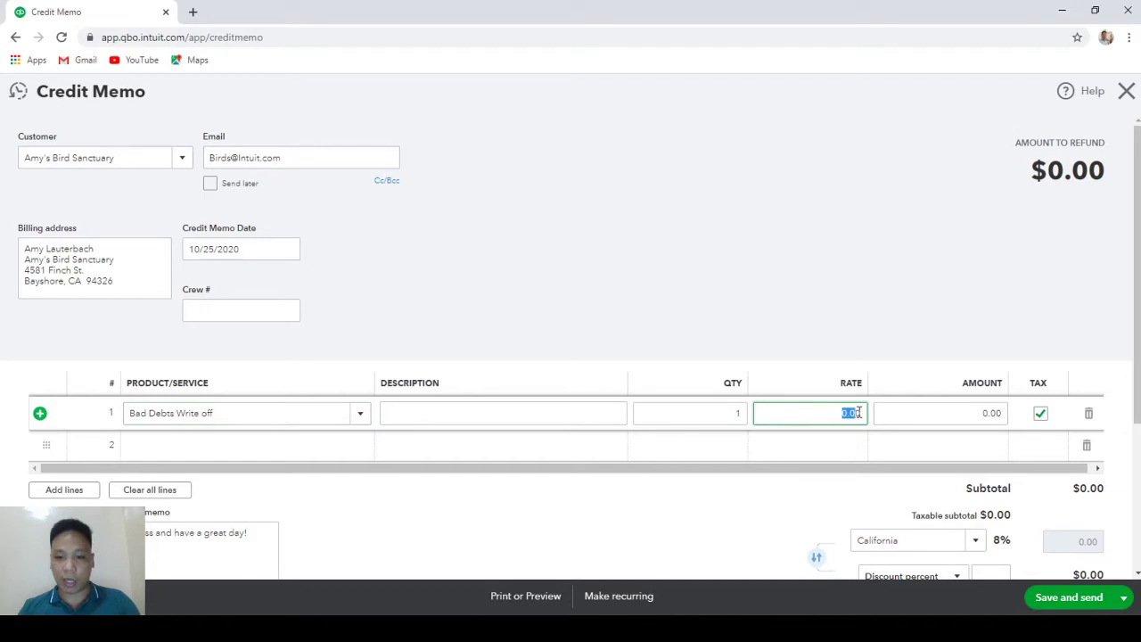
pyautogui.write('1000')
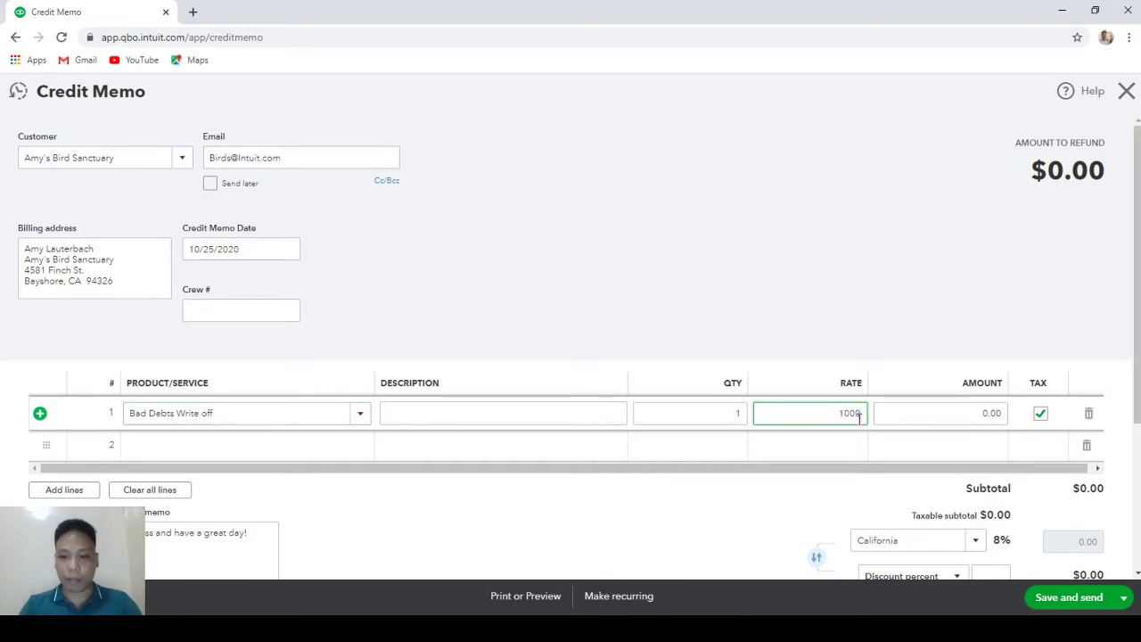
pyautogui.click(919, 413)
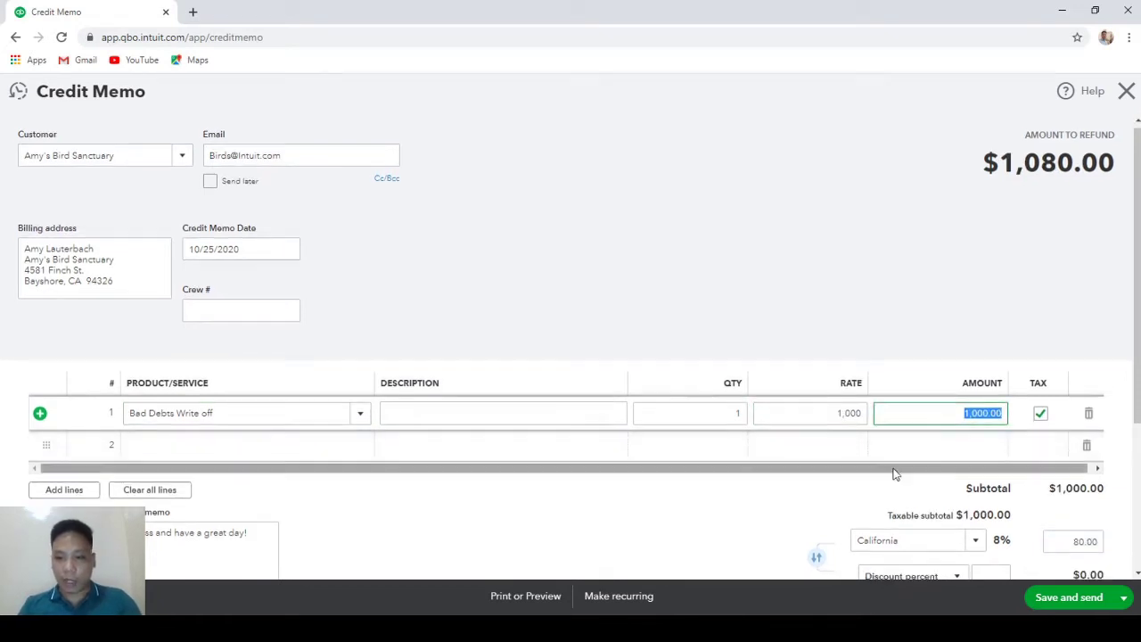
# - Check the $1,080.00 total, then save and close the credit memo
pyautogui.scroll(-1, 892, 472)
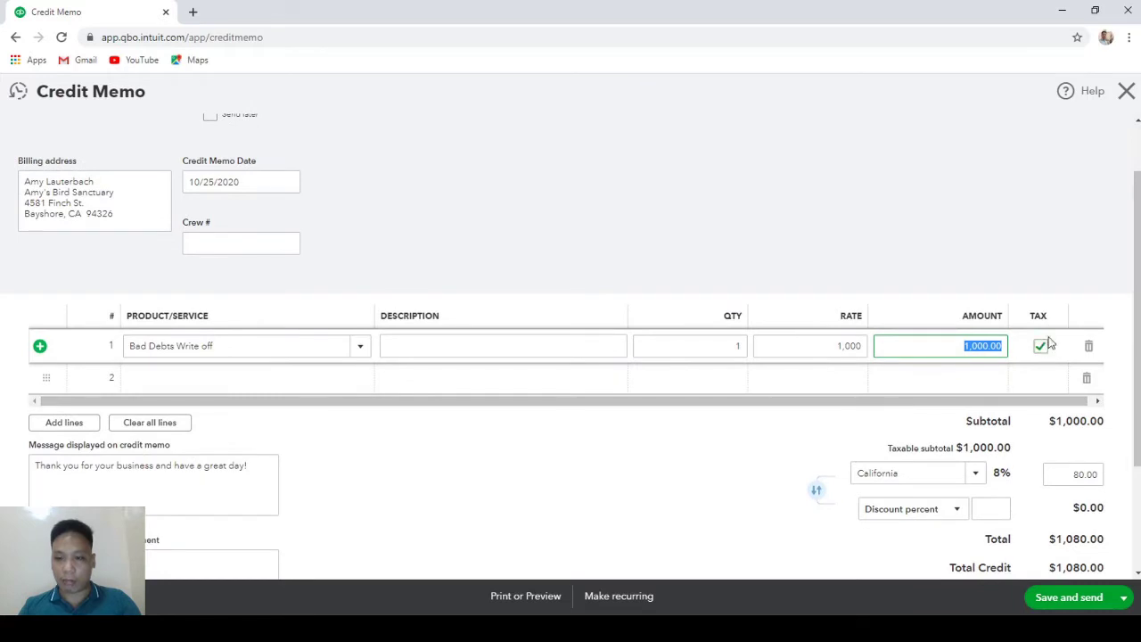
pyautogui.scroll(-1, 835, 436)
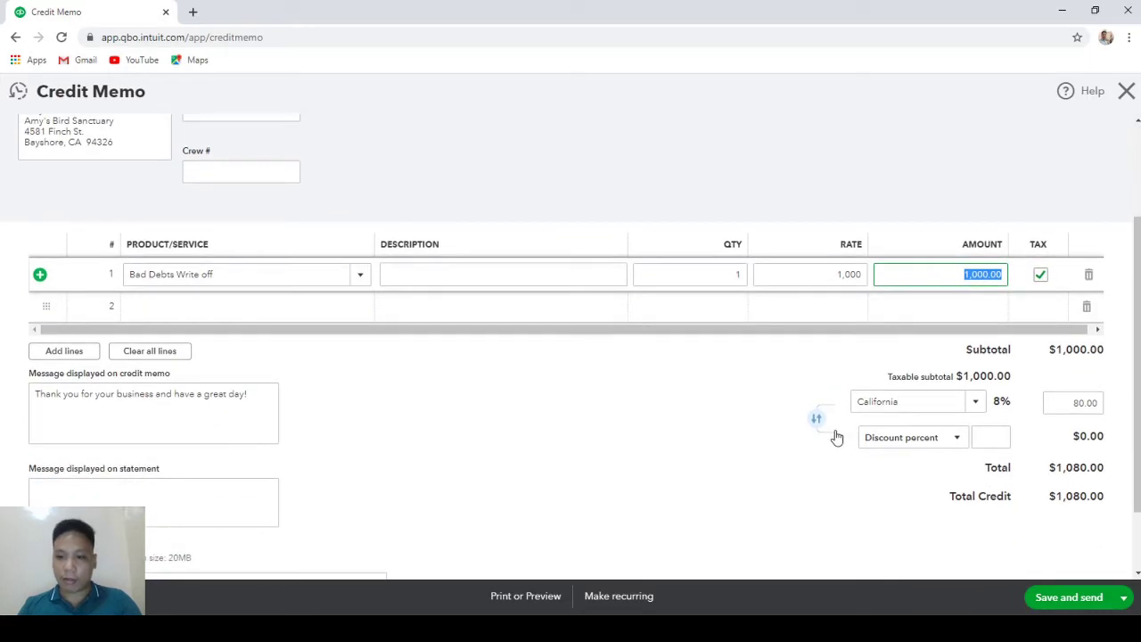
pyautogui.scroll(1, 788, 461)
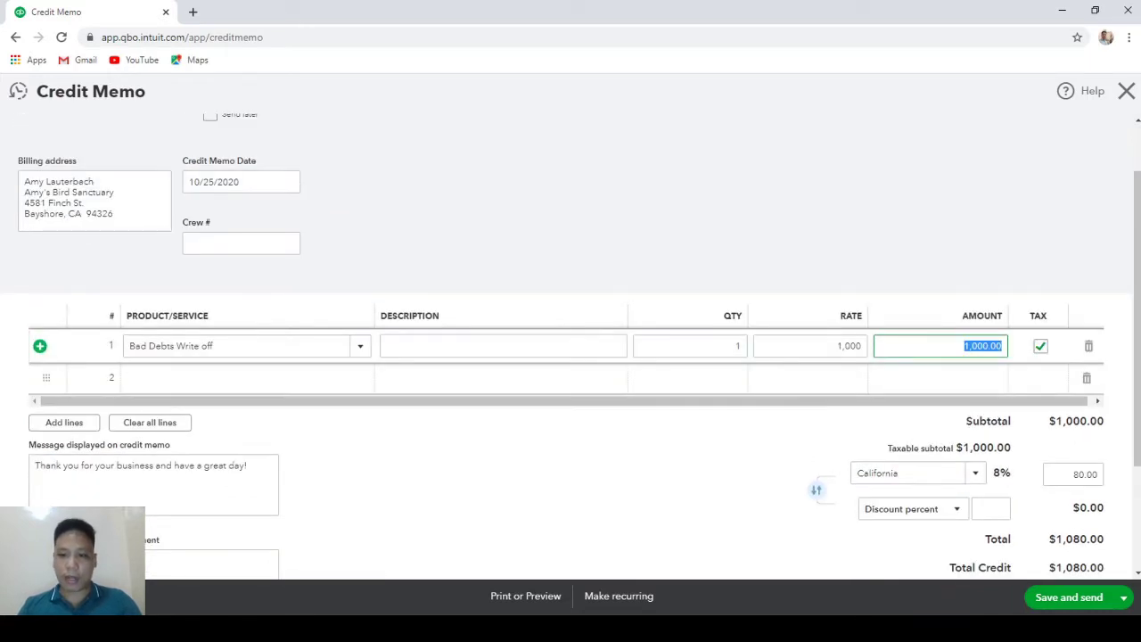
pyautogui.click(1123, 598)
pyautogui.click(1070, 575)
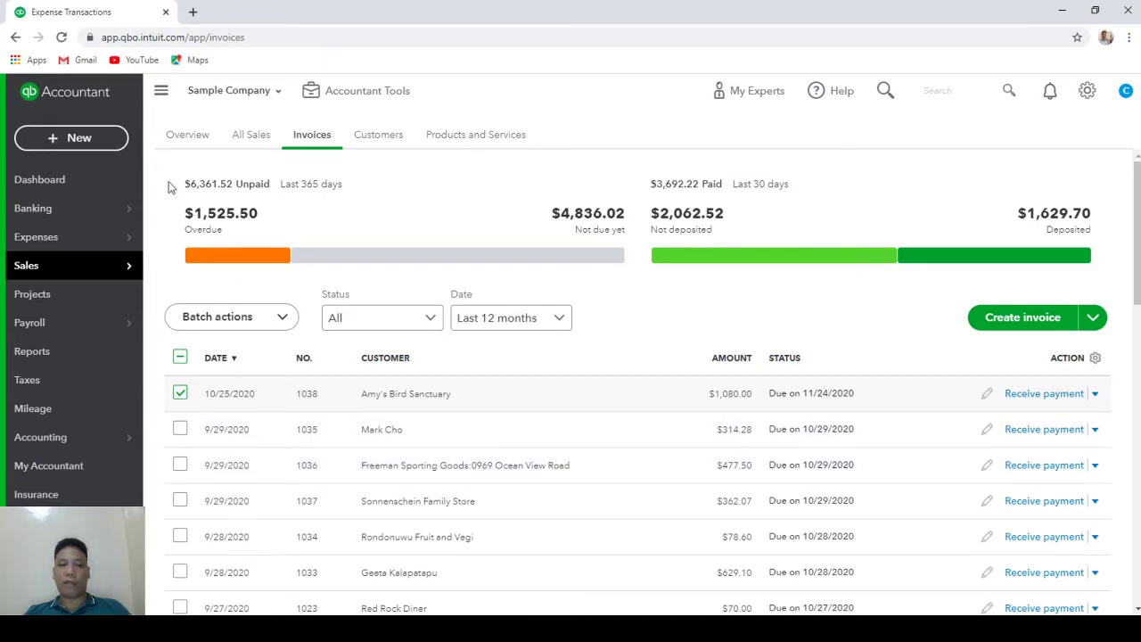
# - Start a Receive Payment for Amy's Bird Sanctuary and review its invoices and $1,080 credit
pyautogui.click(81, 141)
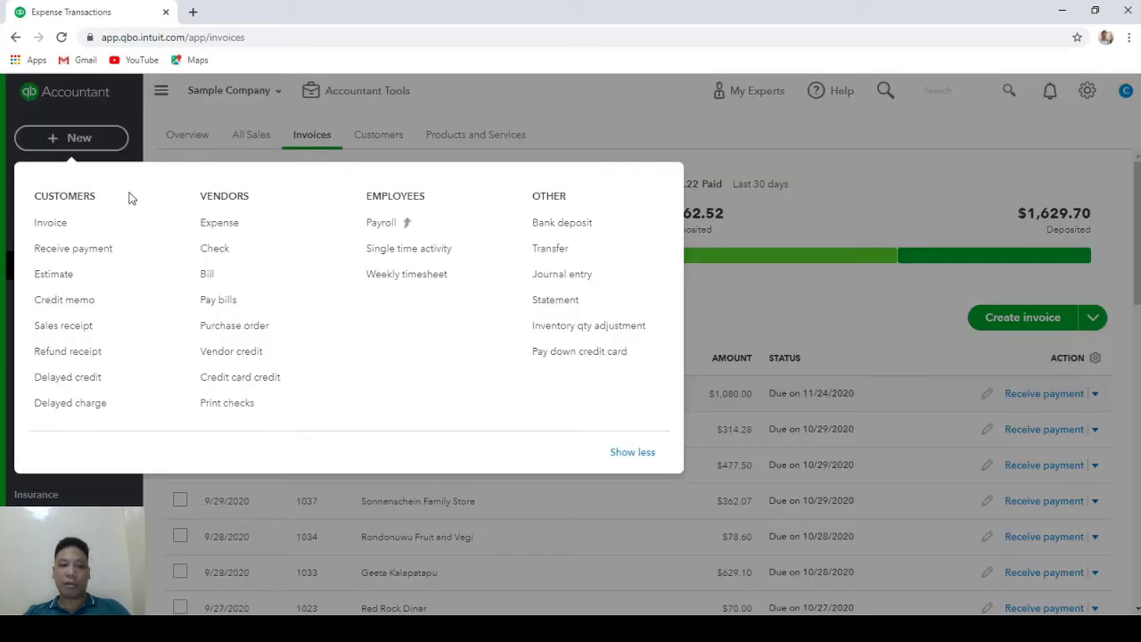
pyautogui.click(90, 249)
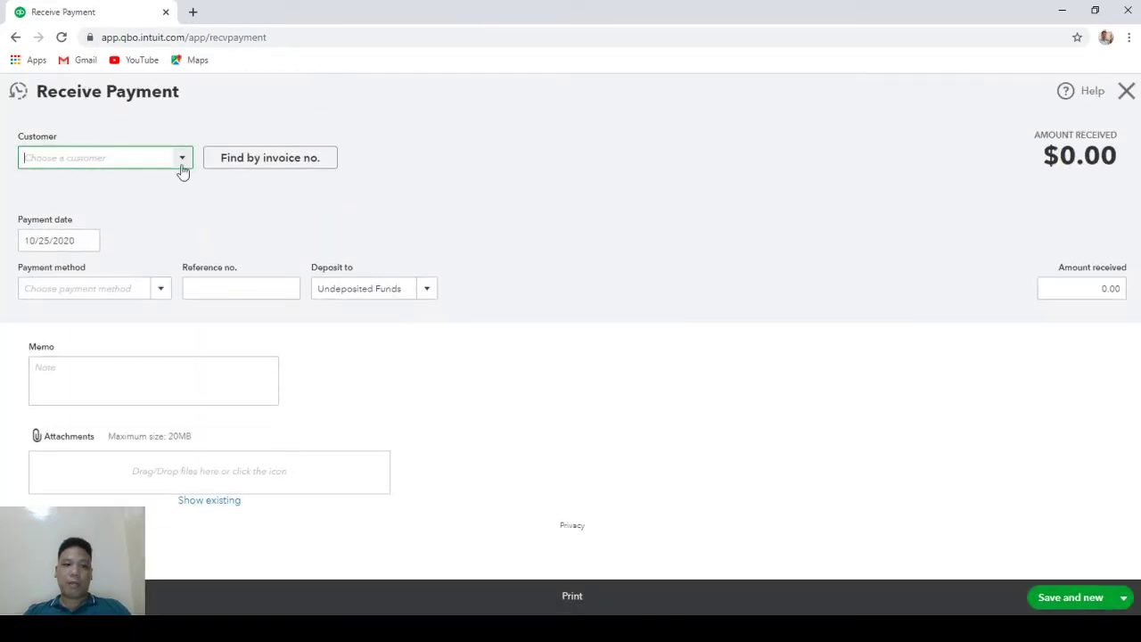
pyautogui.click(180, 159)
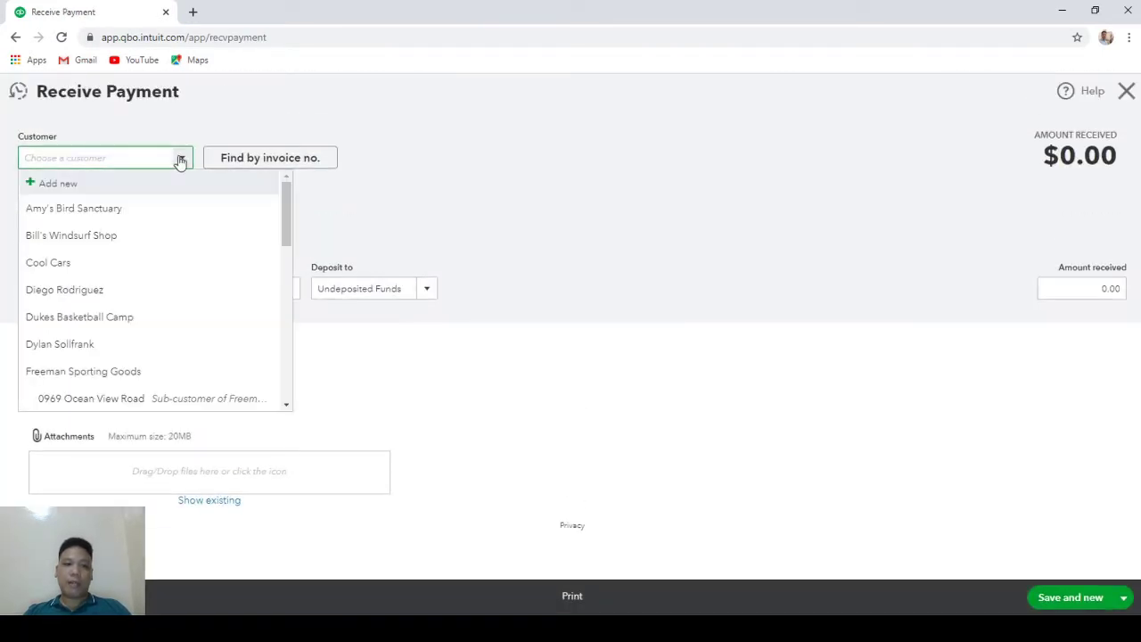
pyautogui.click(114, 208)
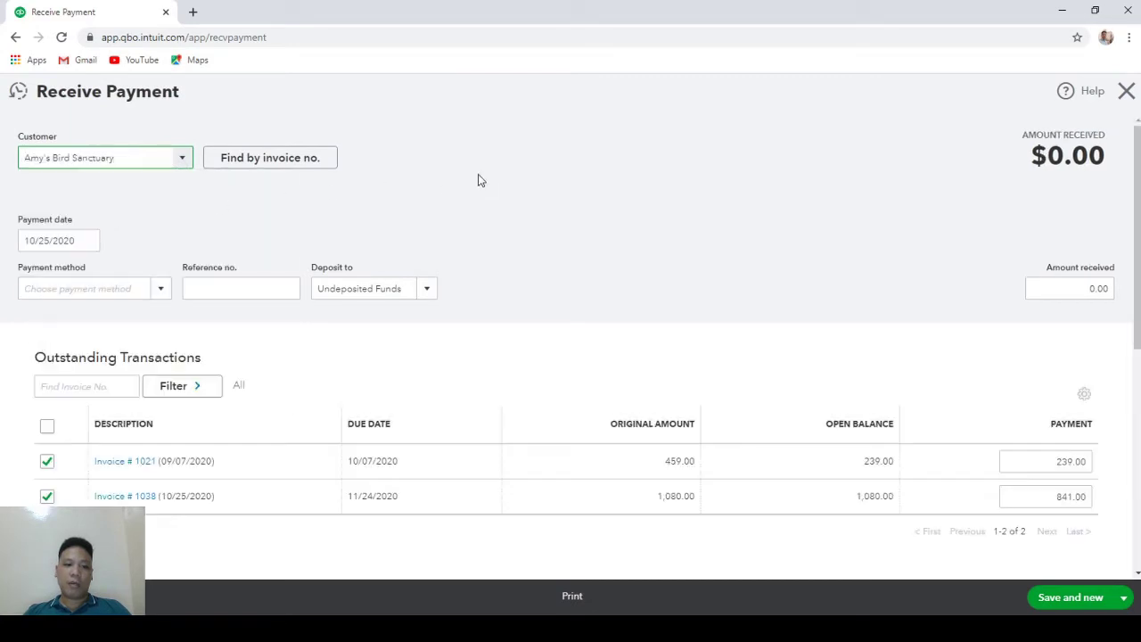
pyautogui.scroll(-3, 540, 229)
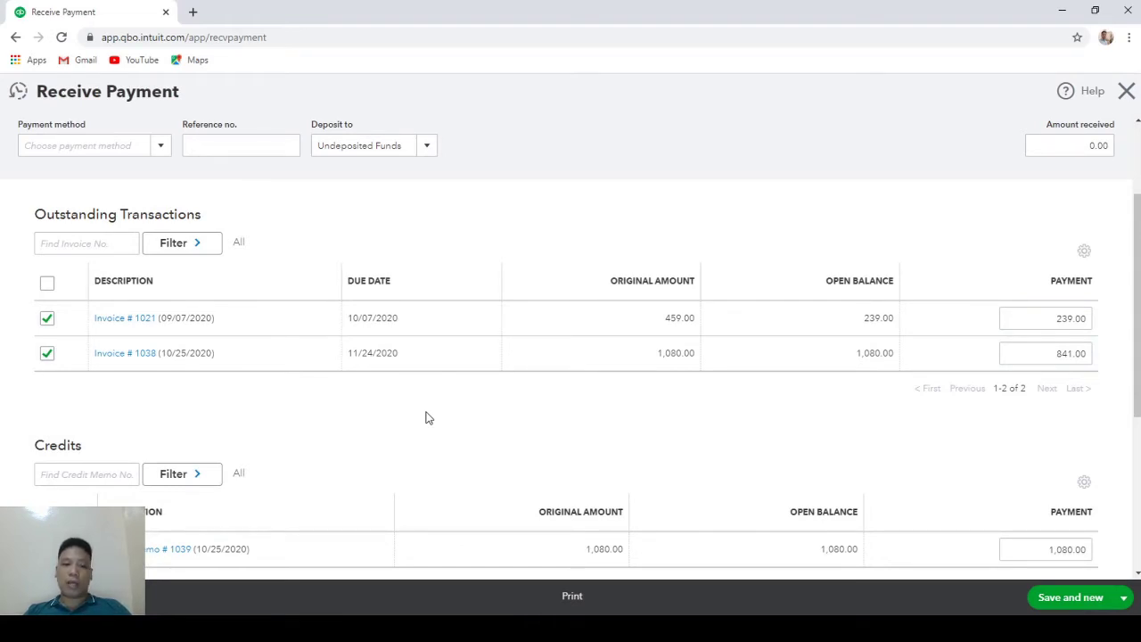
pyautogui.scroll(-3, 427, 405)
pyautogui.scroll(2, 515, 302)
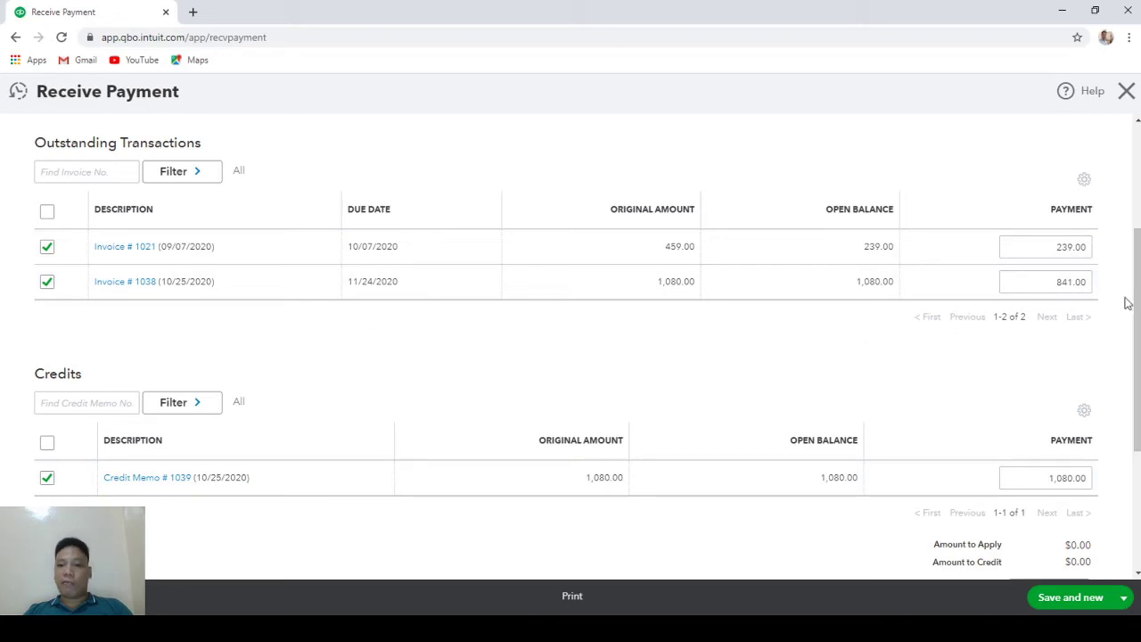
# - Apply the 1,080.00 Credit Memo #1039 only to invoice 1038, then save and close the payment
pyautogui.click(1056, 247)
pyautogui.press('BackSpace')
pyautogui.click(1059, 282)
pyautogui.press('BackSpace')
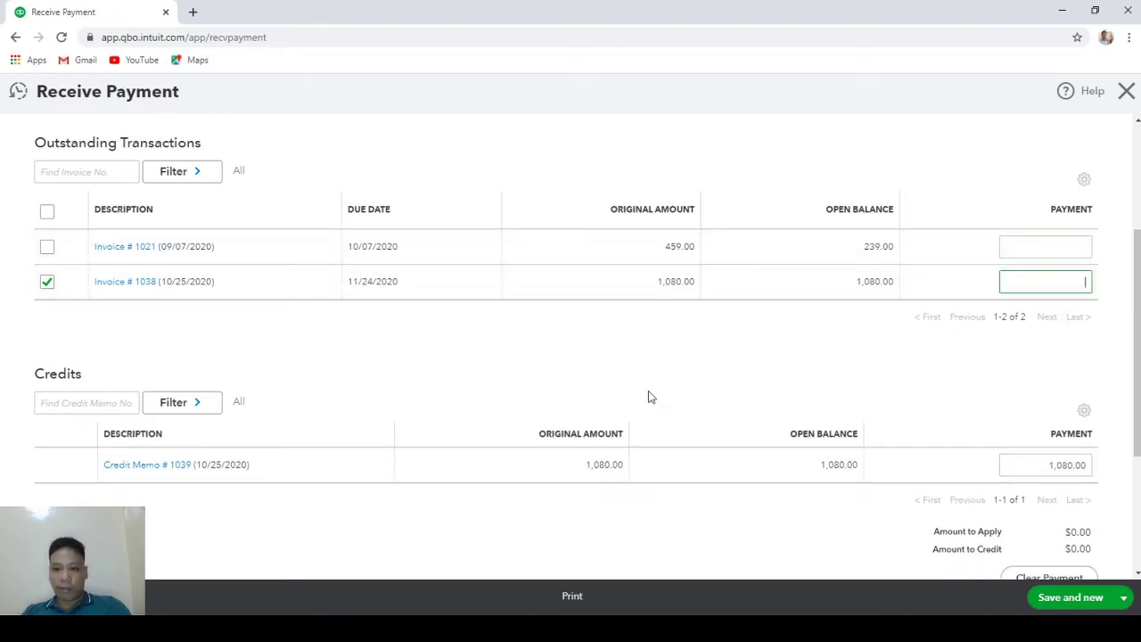
pyautogui.click(67, 276)
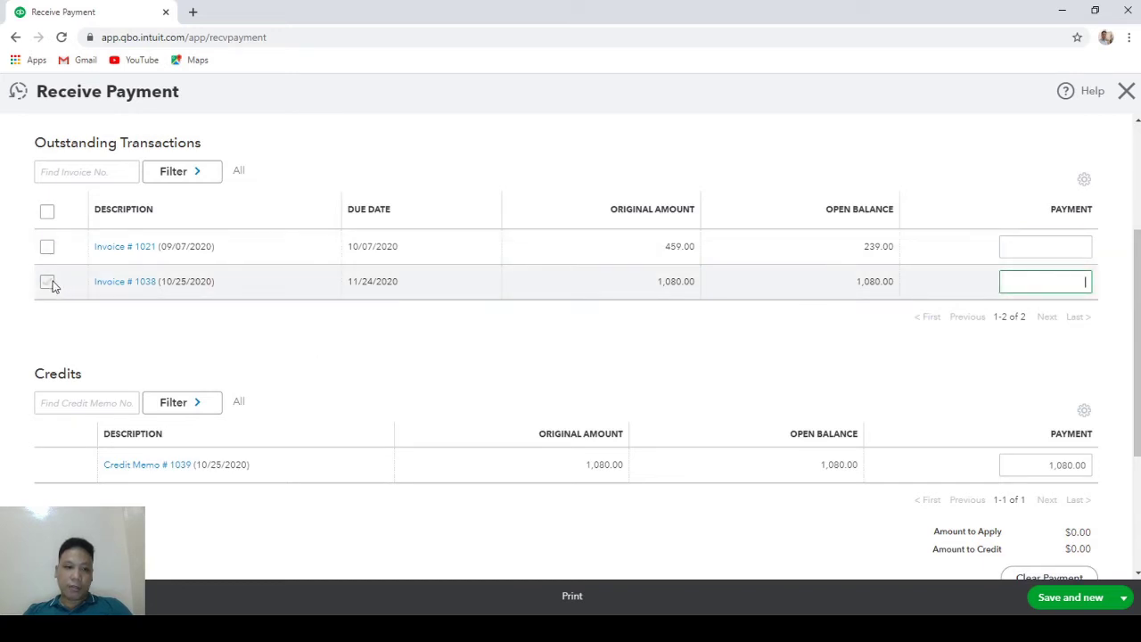
pyautogui.click(49, 283)
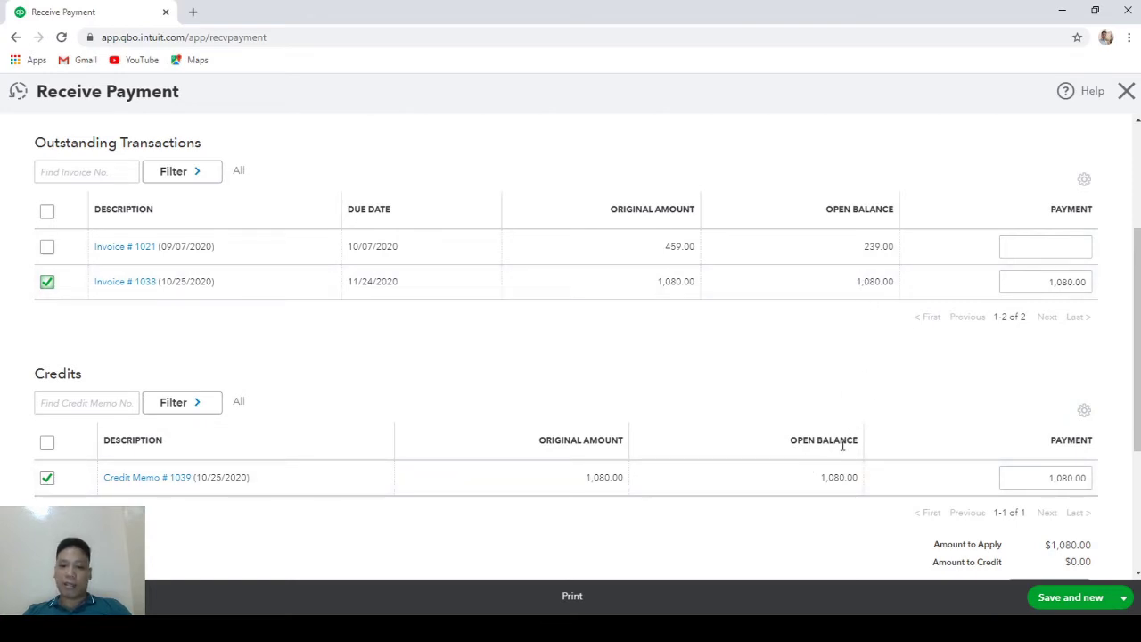
pyautogui.click(1122, 598)
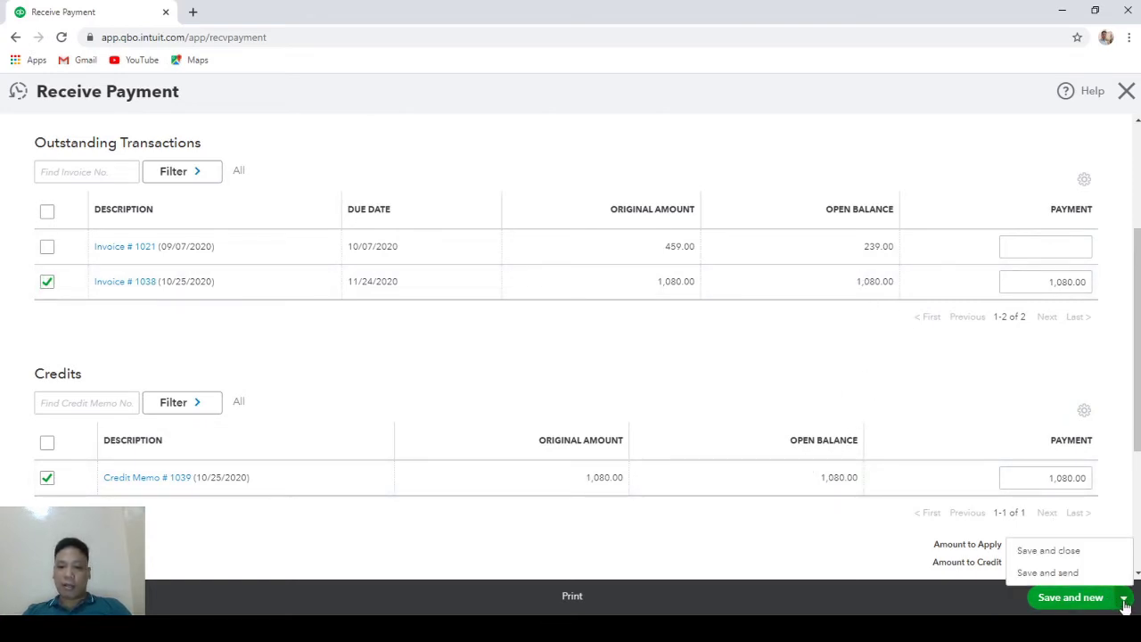
pyautogui.click(1062, 557)
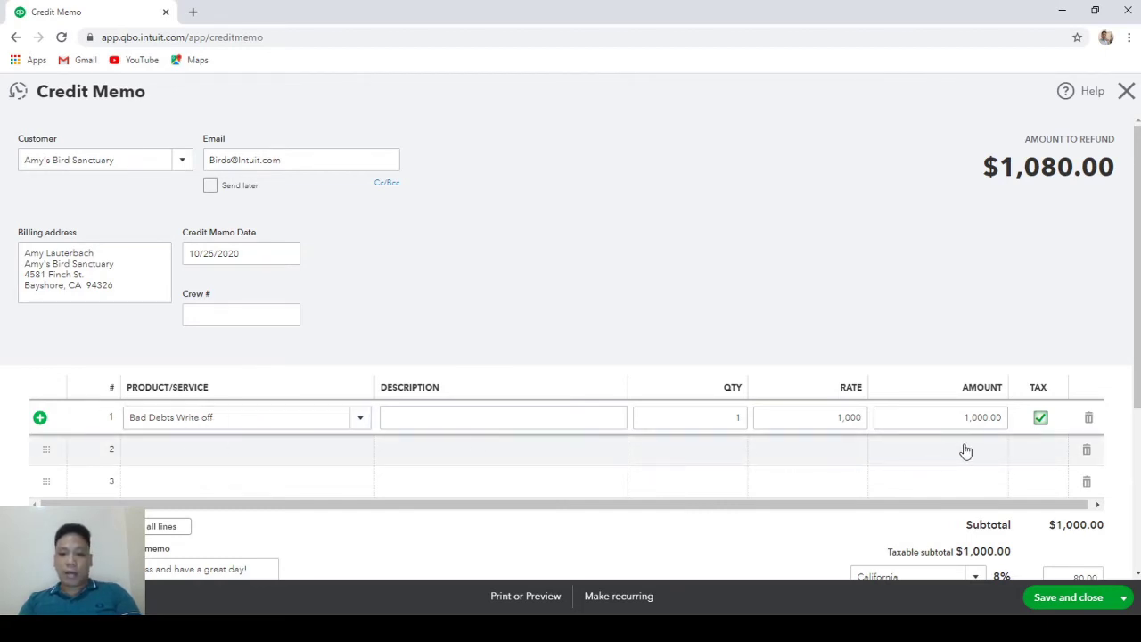
# - Untick Tax on the Bad Debts Write off line so the refund drops to $1,000.00
pyautogui.click(1041, 419)
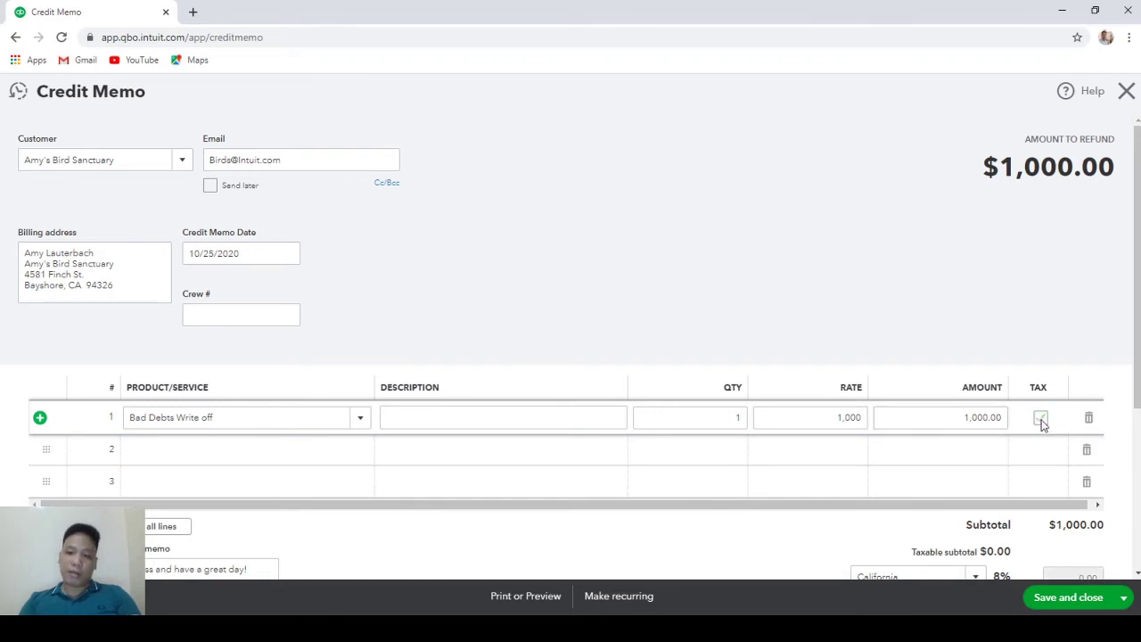
pyautogui.click(317, 458)
pyautogui.click(362, 456)
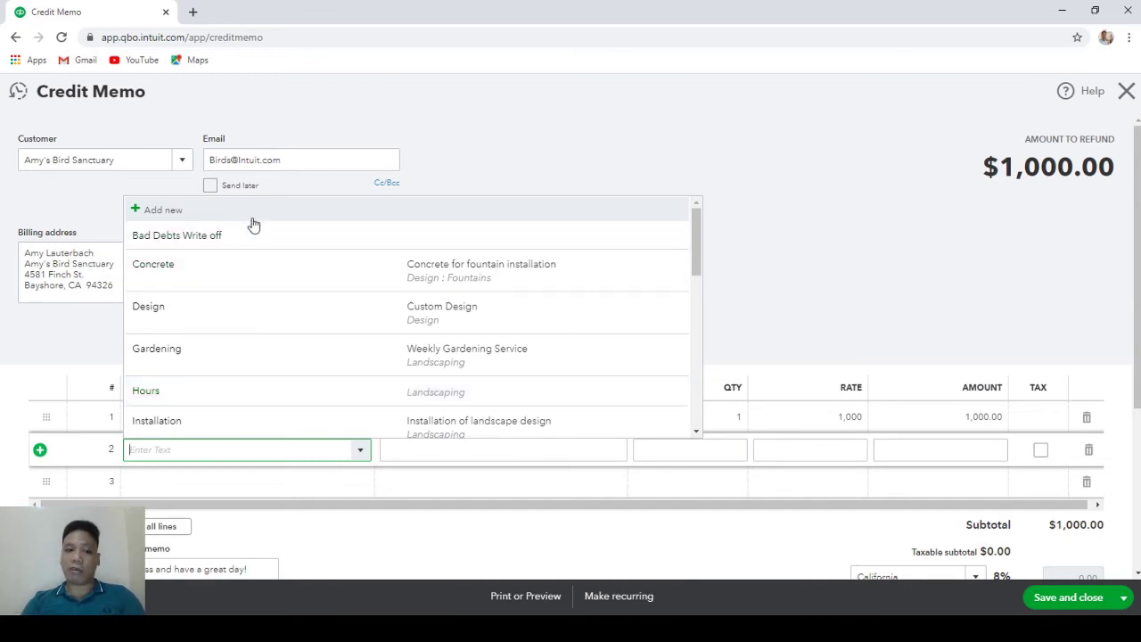
# - Create non-inventory item Refundable Sales tax with Other Asset income account for line 2
pyautogui.press('Escape')
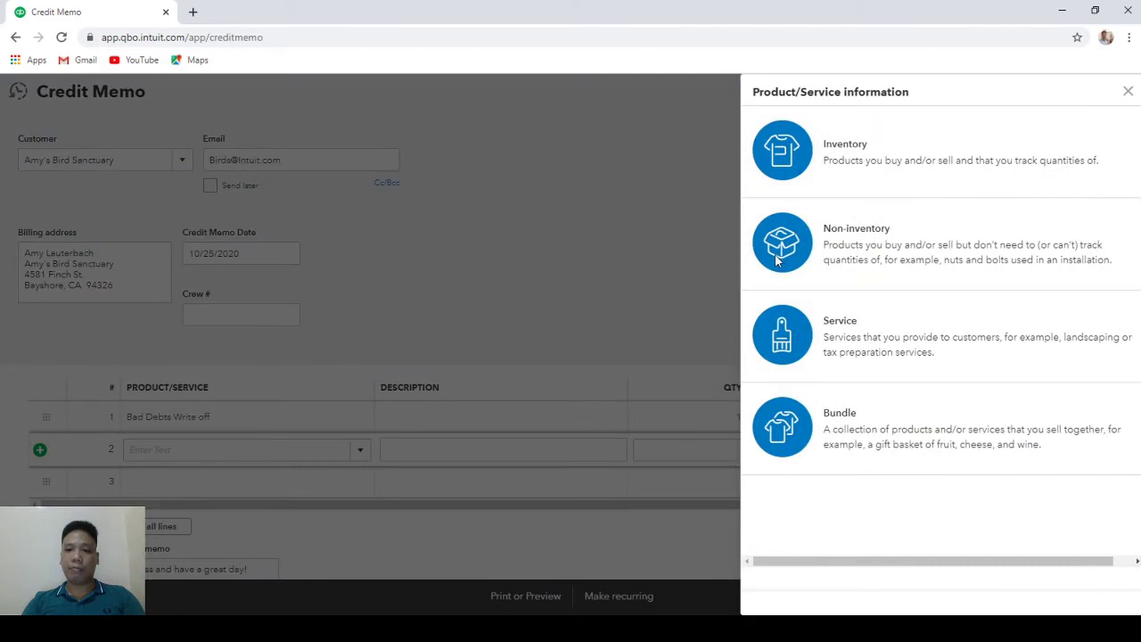
pyautogui.click(864, 257)
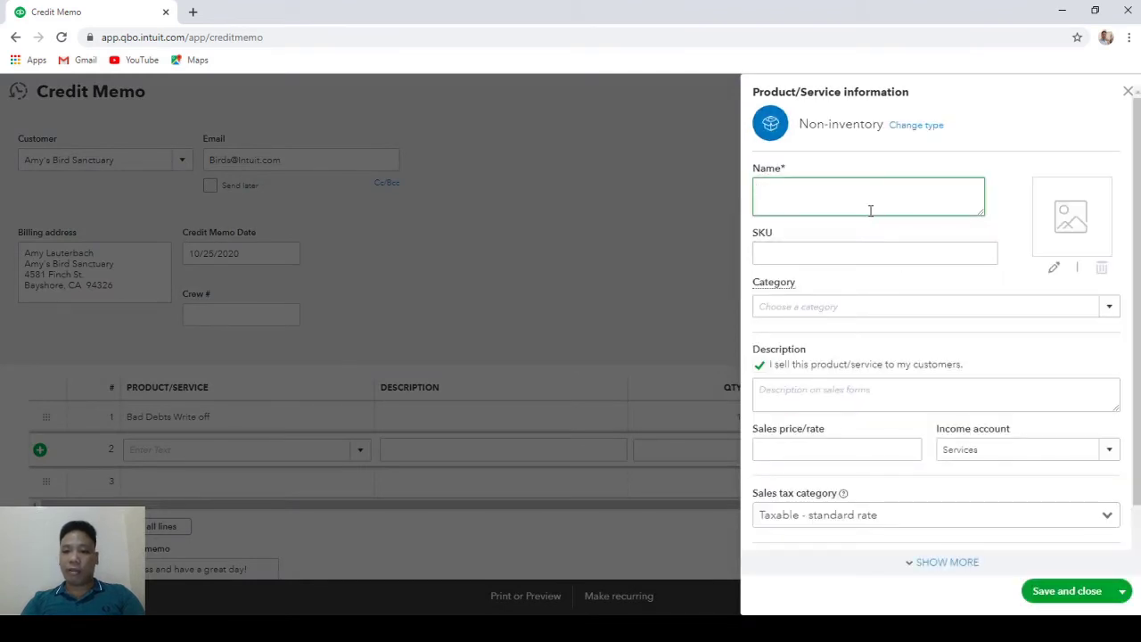
pyautogui.write('Refundabl')
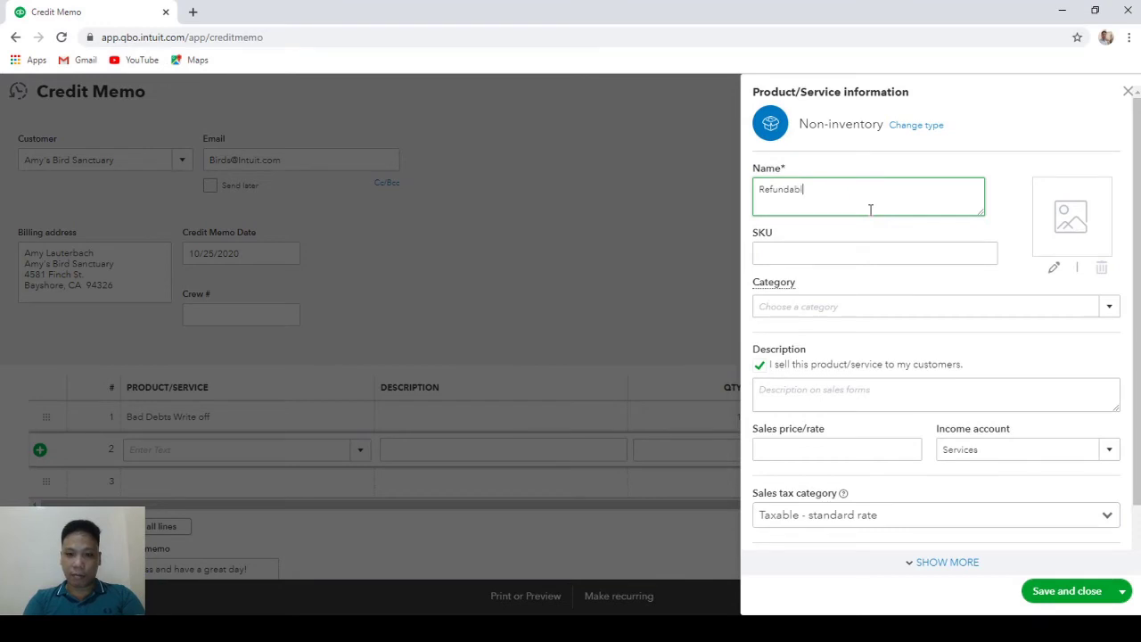
pyautogui.write('e Sales tax')
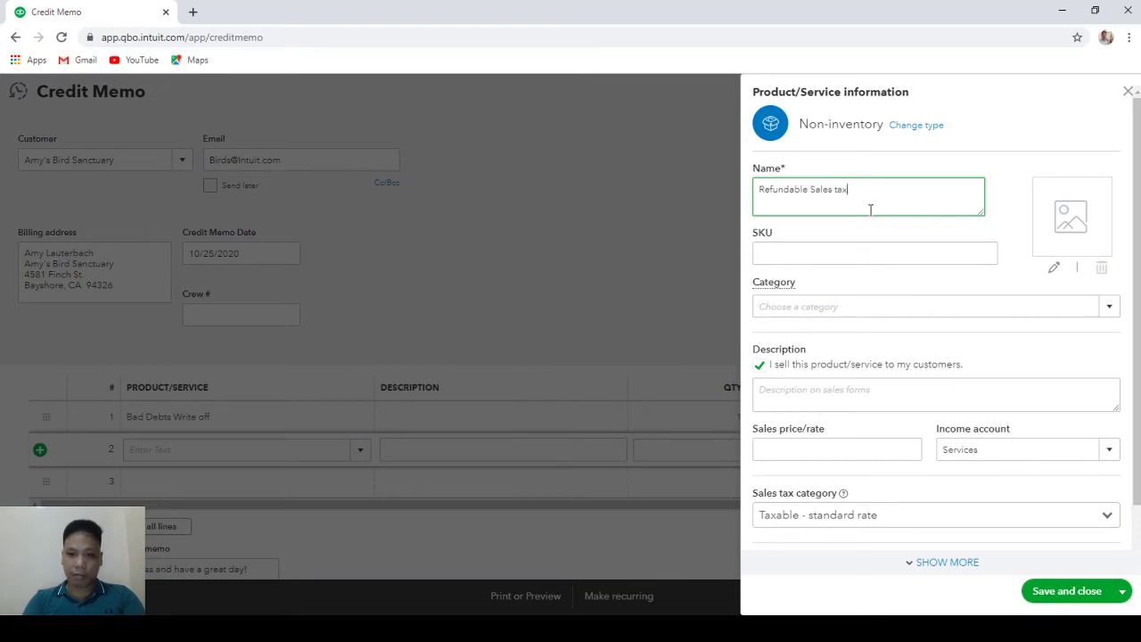
pyautogui.click(1112, 452)
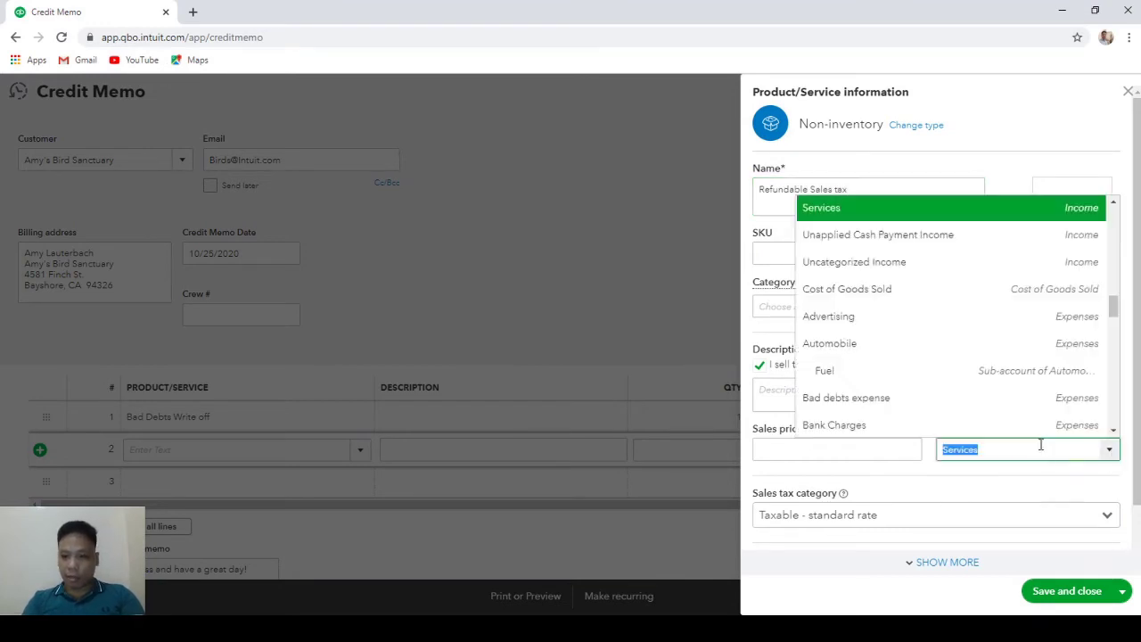
pyautogui.scroll(-3, 945, 317)
pyautogui.scroll(-3, 951, 315)
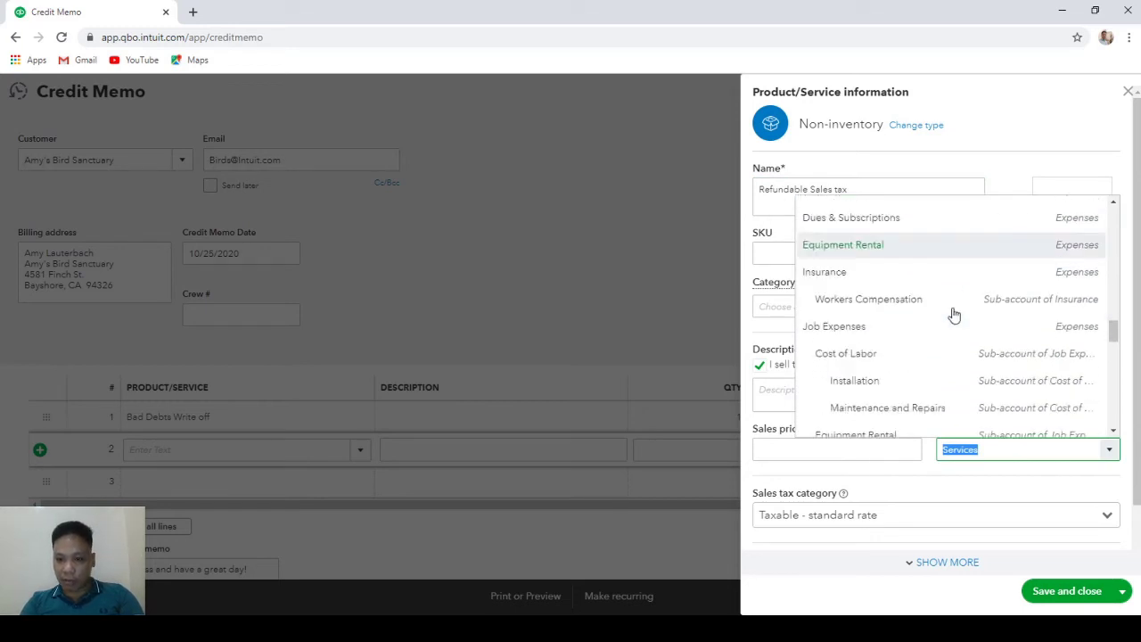
pyautogui.click(952, 318)
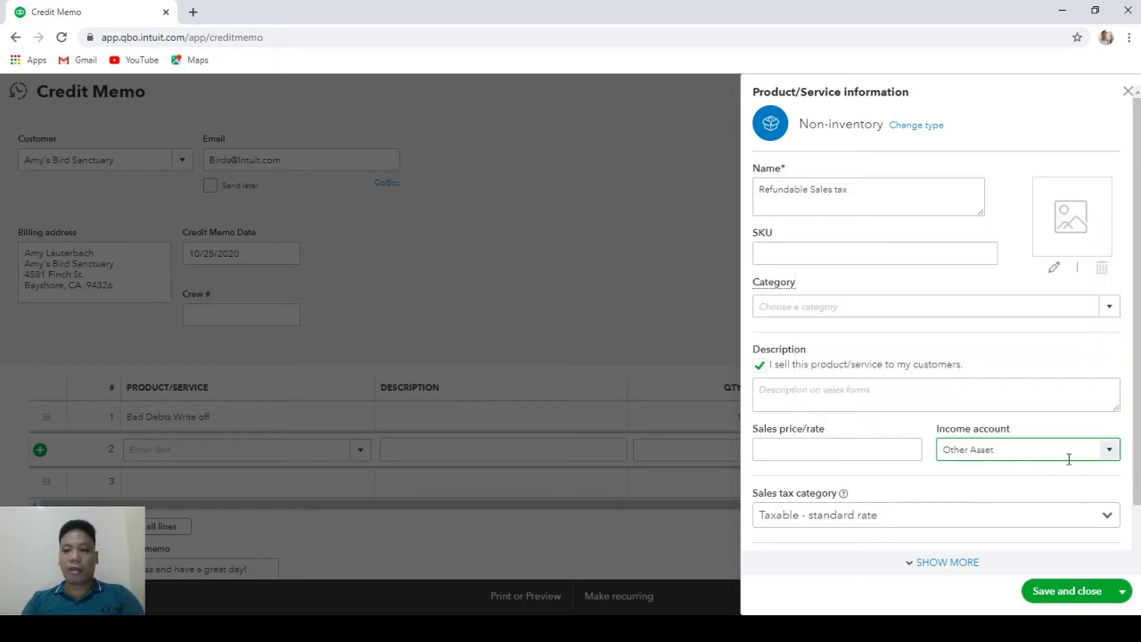
pyautogui.click(1093, 593)
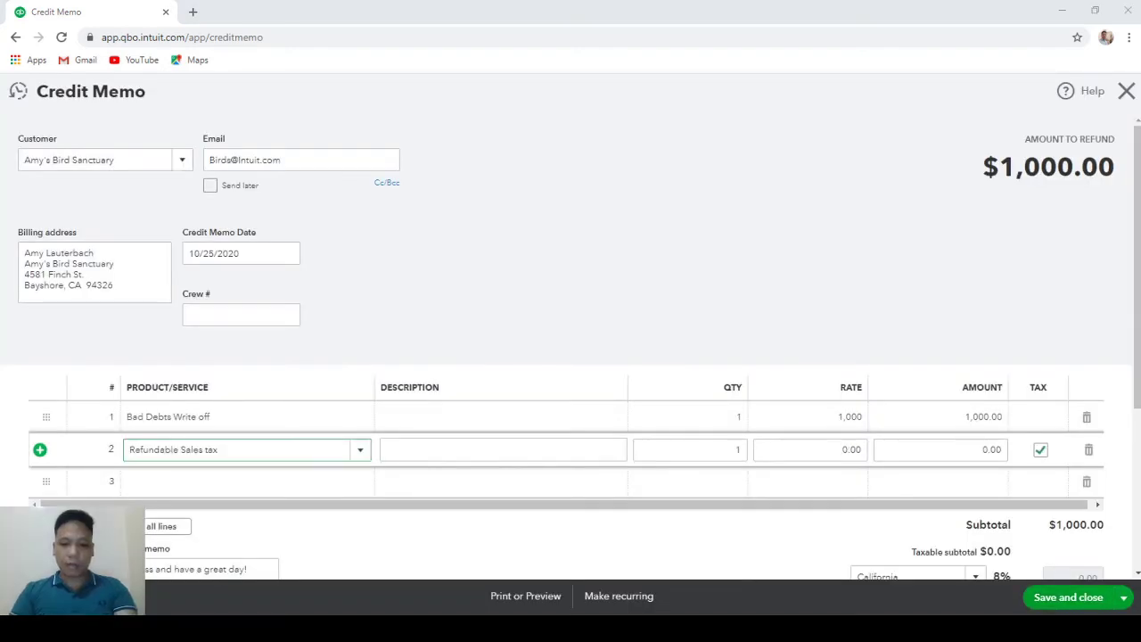
# - Set line 2's Refundable Sales tax rate to 80, bringing the refund to $1,080
pyautogui.moveTo(831, 450); pyautogui.dragTo(869, 458)
pyautogui.write('80')
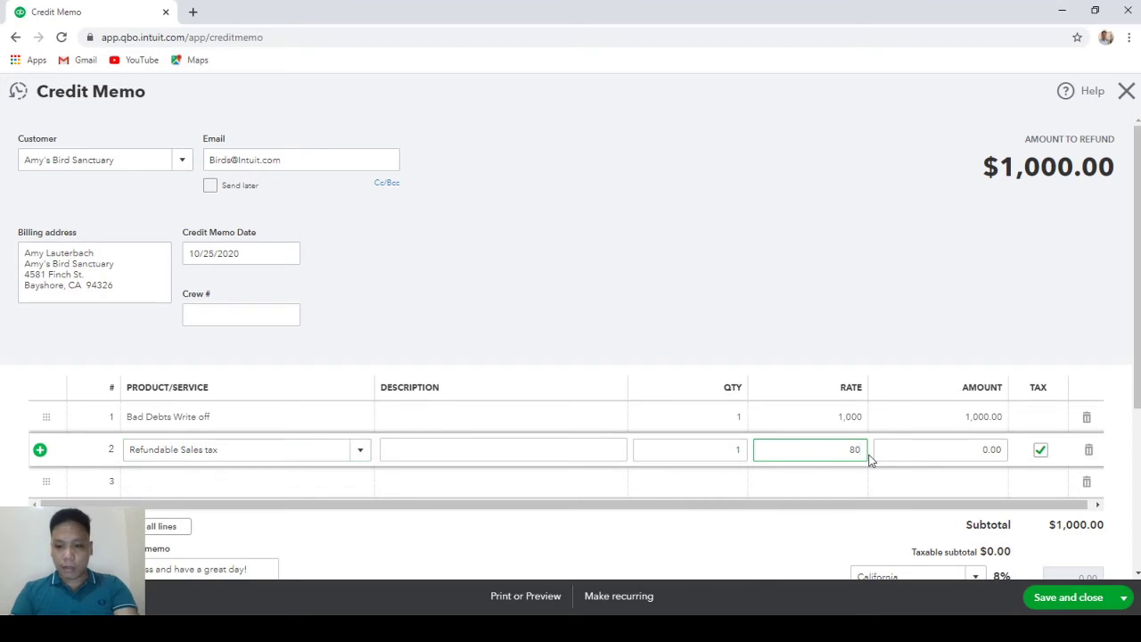
pyautogui.press('Tab')
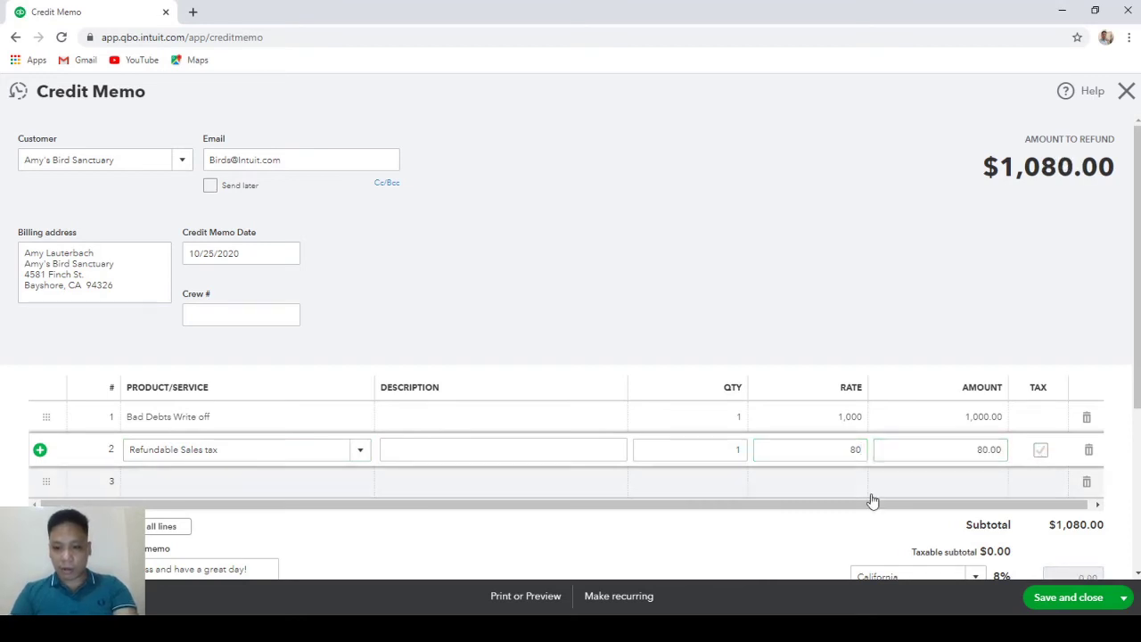
pyautogui.scroll(-1, 815, 519)
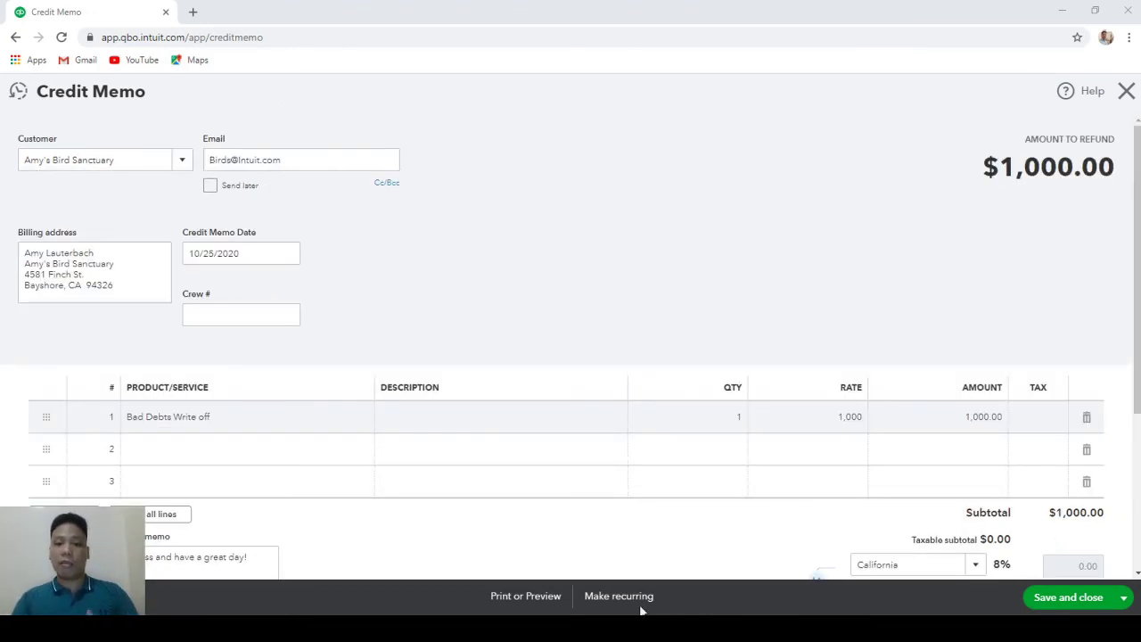
# - Change the Bad Debts Write off rate to 1,080 so the refund totals $1,080.00
pyautogui.click(841, 418)
pyautogui.write('1080')
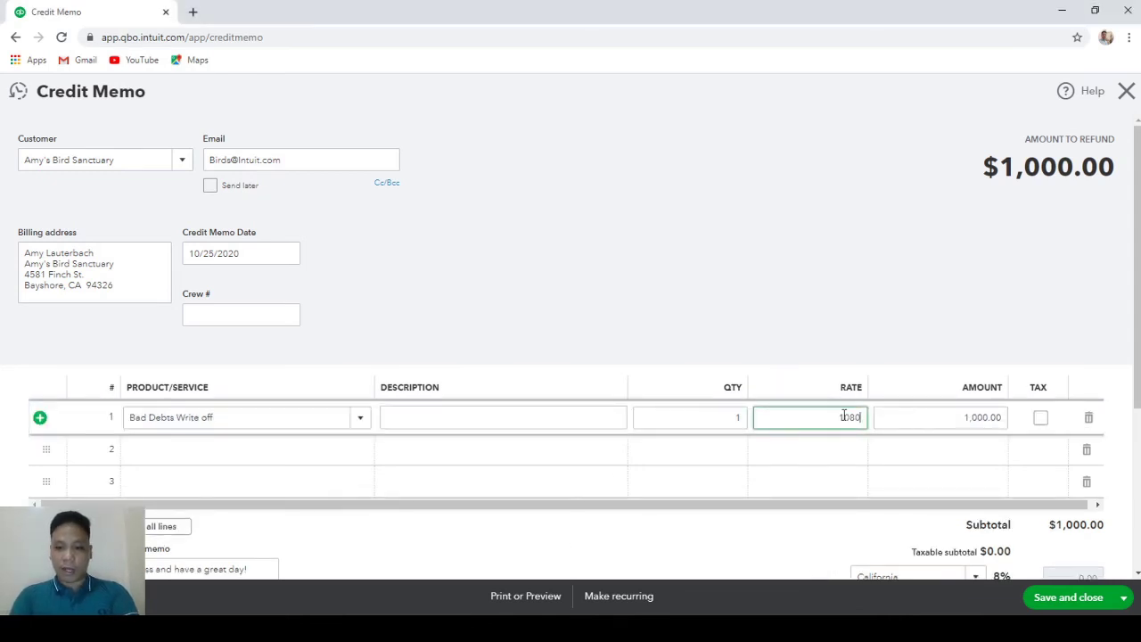
pyautogui.click(892, 416)
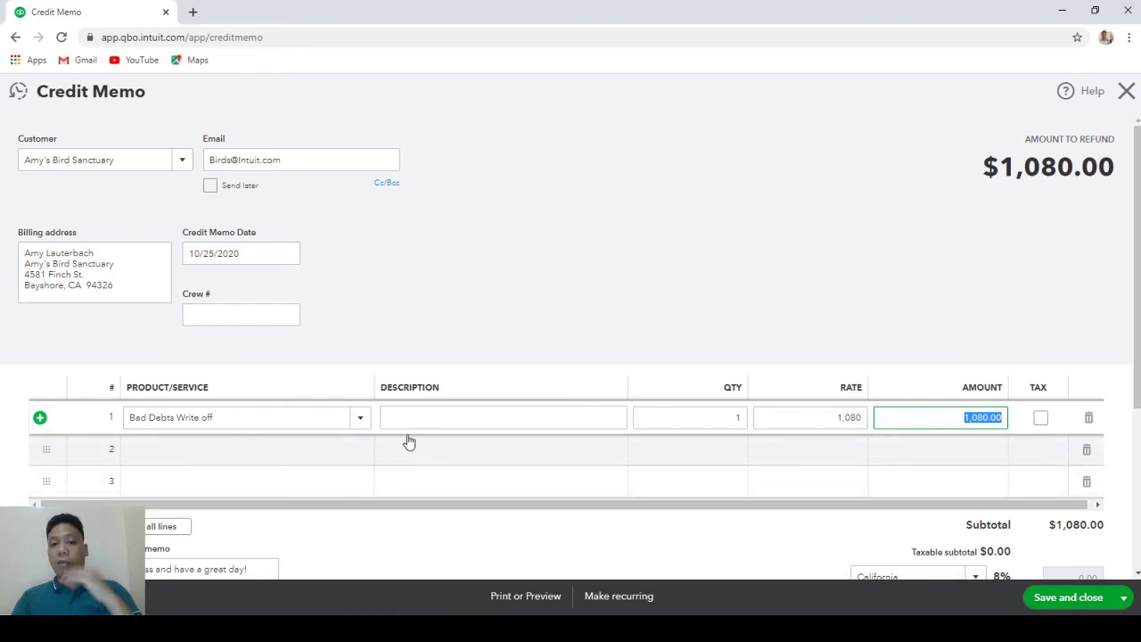
pyautogui.click(341, 451)
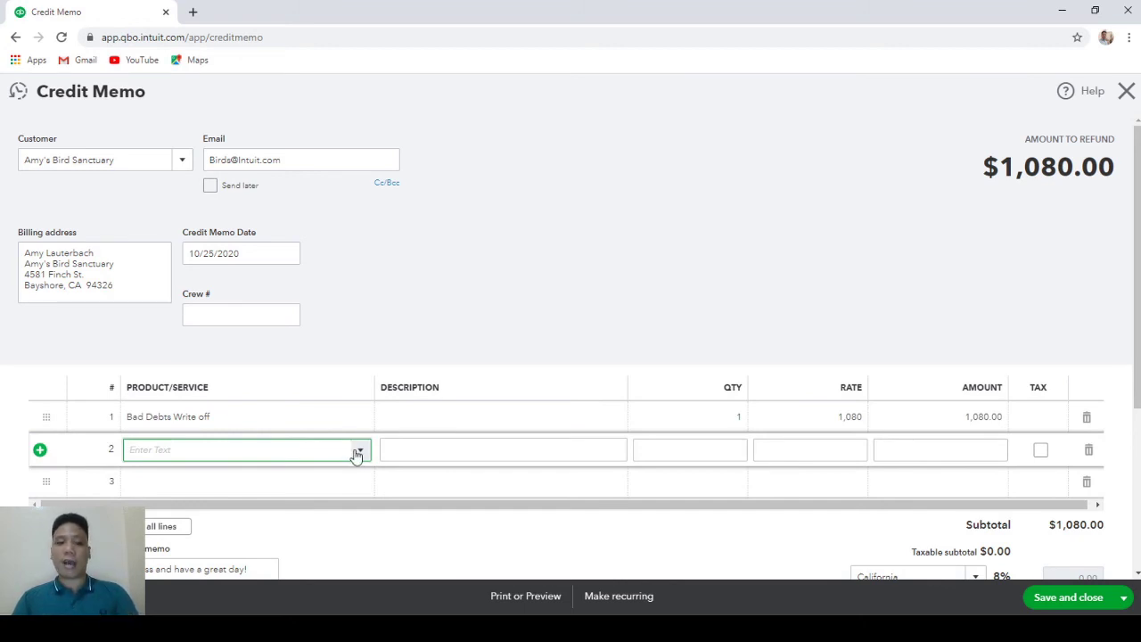
# - Start a non-inventory item named 'Sales Tax Expense' and begin adding a new income account for it
pyautogui.click(359, 451)
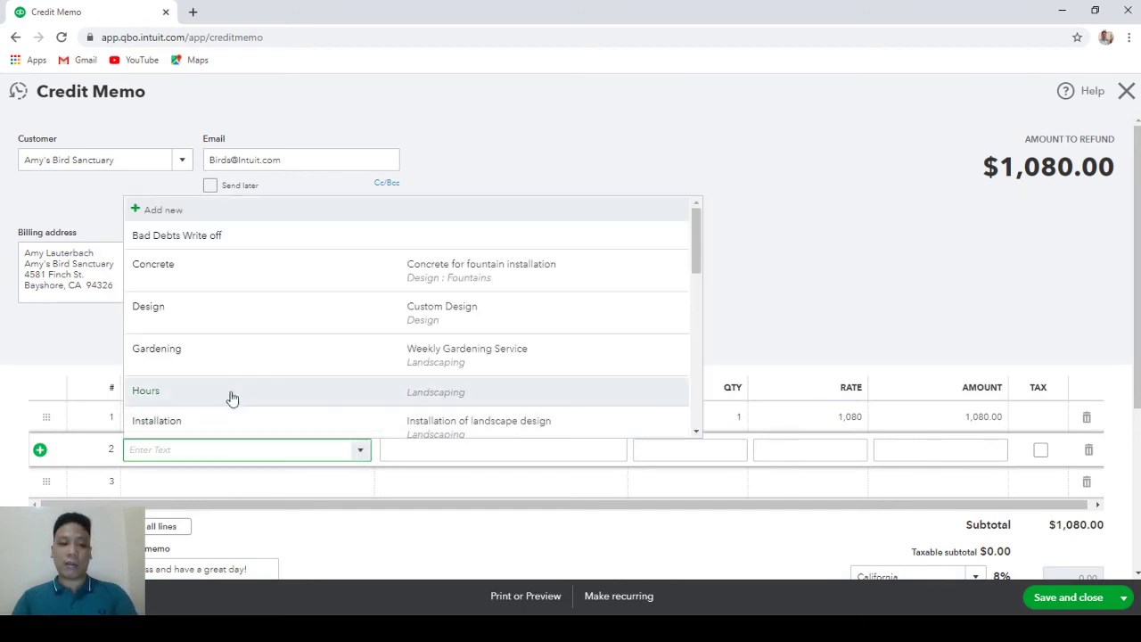
pyautogui.click(211, 219)
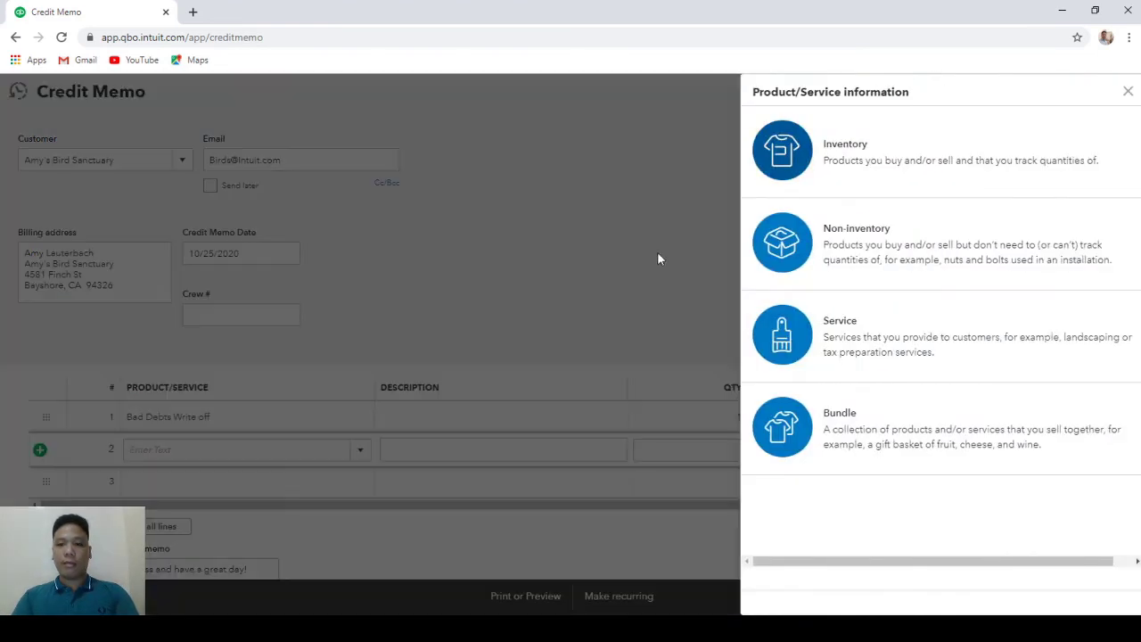
pyautogui.click(848, 247)
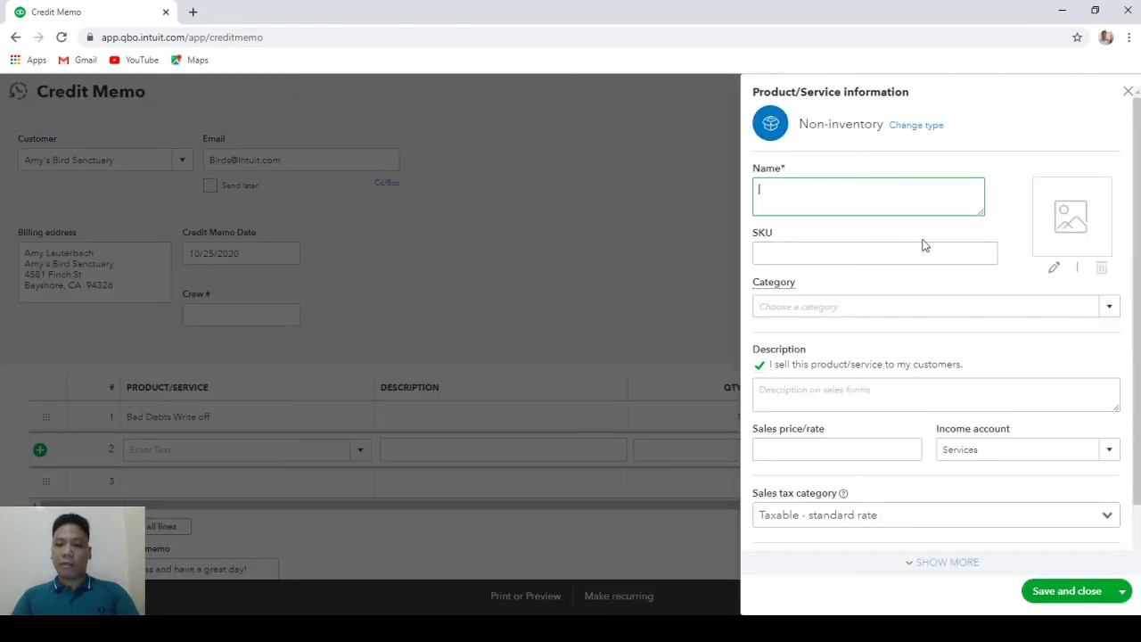
pyautogui.write('Sal')
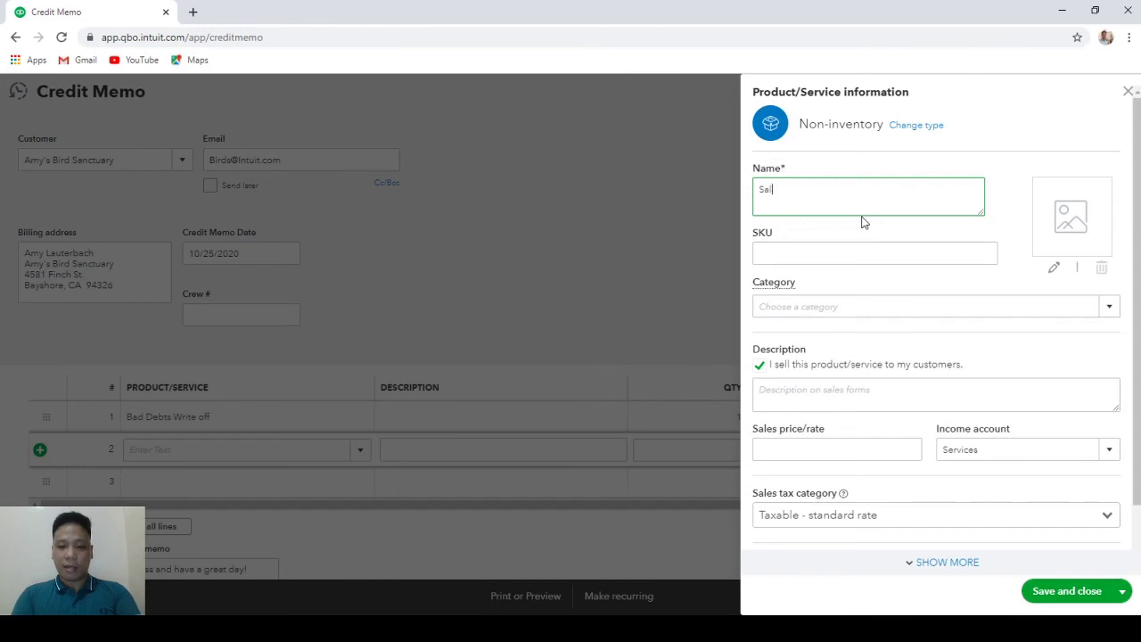
pyautogui.write('es Tax Ex')
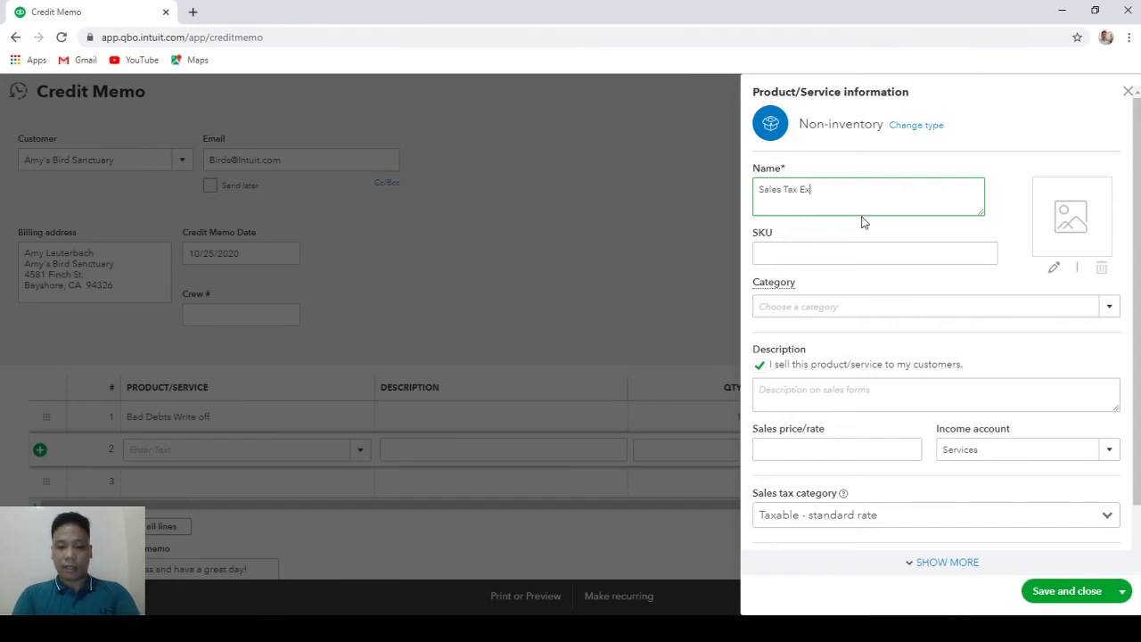
pyautogui.write('pense')
pyautogui.press('BackSpace')
pyautogui.press('BackSpace')
pyautogui.write('nse')
pyautogui.click(1106, 451)
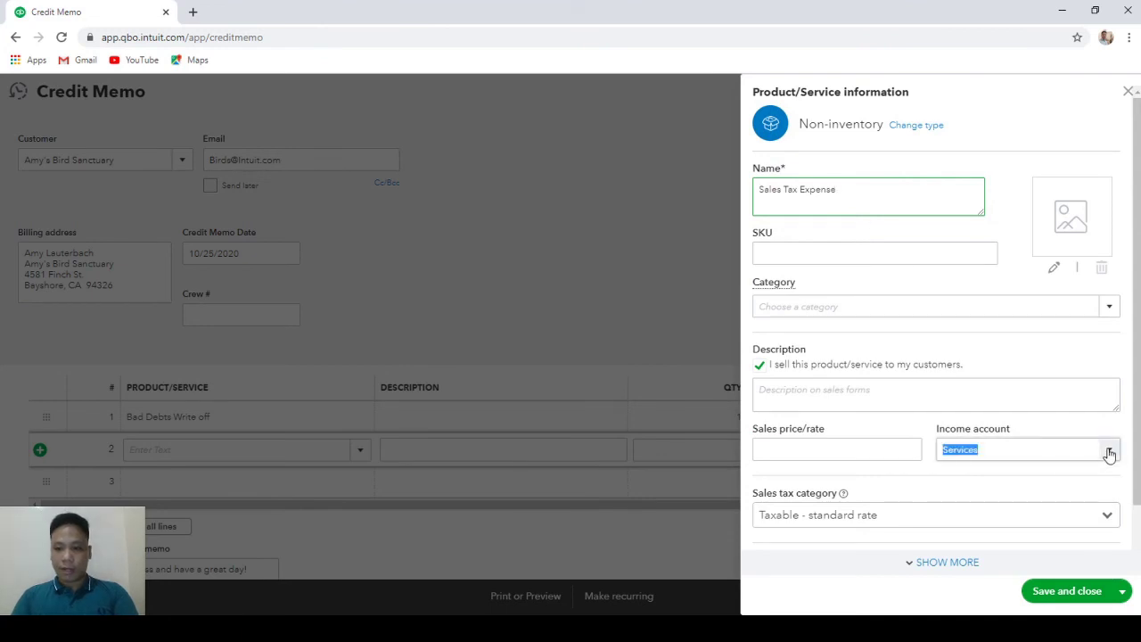
pyautogui.scroll(10, 950, 306)
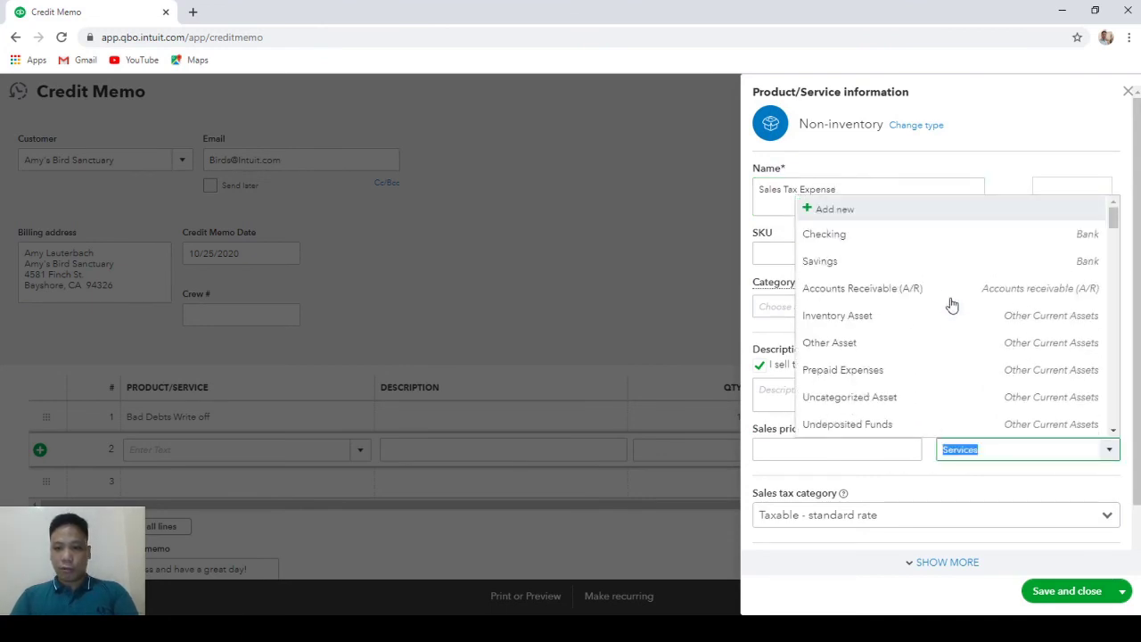
pyautogui.click(872, 209)
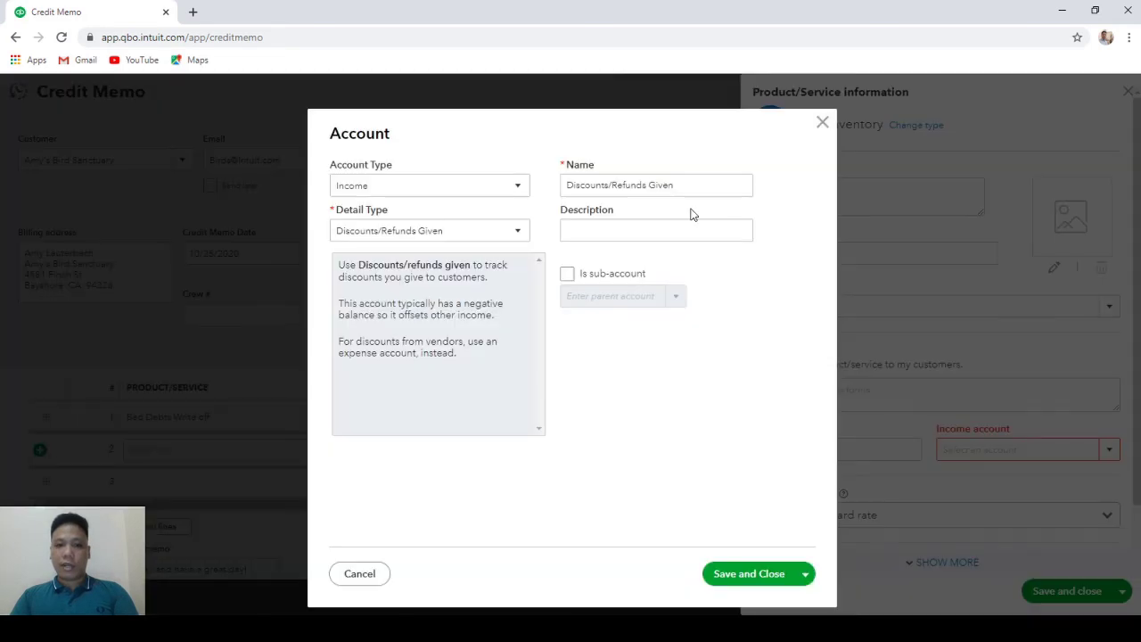
# - Save a 'Sales Tax Expense' account of type Other Expense, detail Other Miscellaneous Expense
pyautogui.click(517, 189)
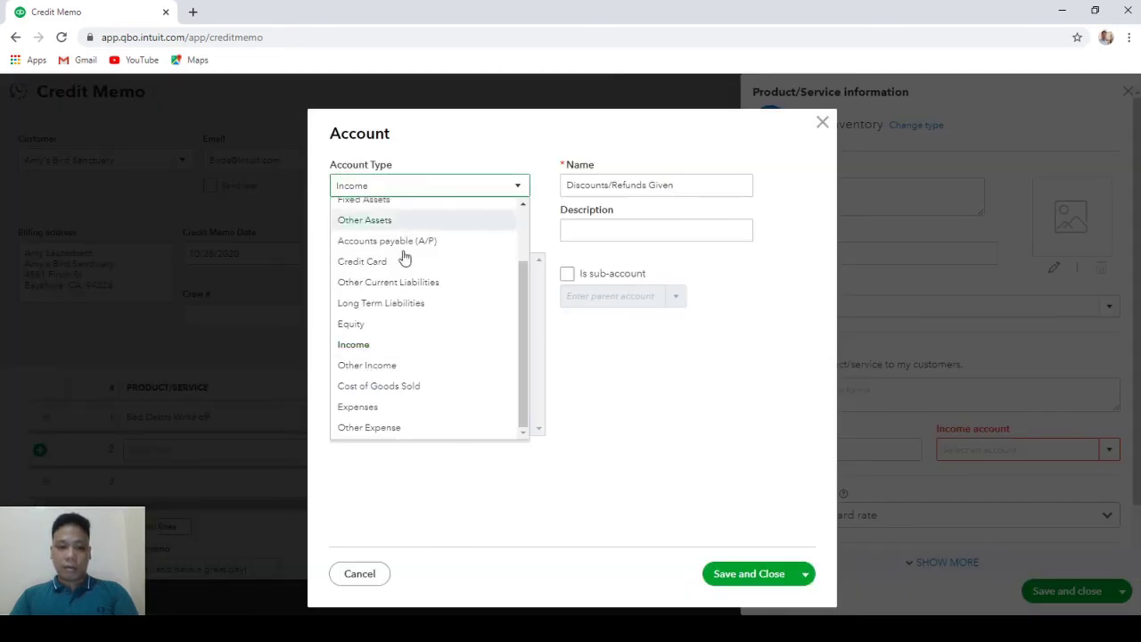
pyautogui.click(400, 428)
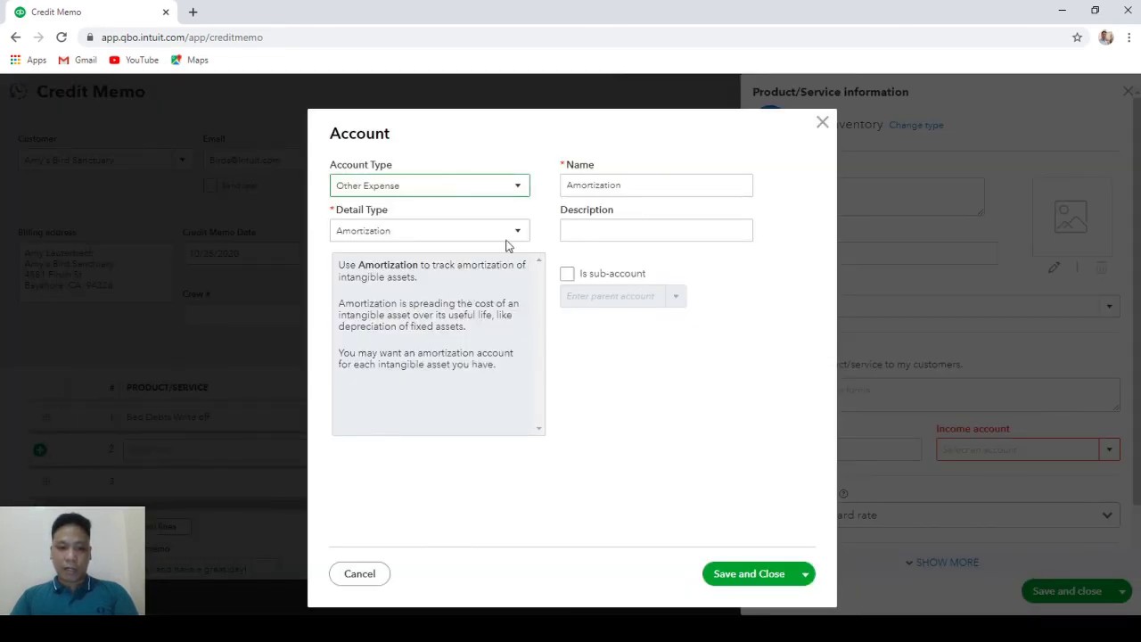
pyautogui.click(512, 234)
pyautogui.scroll(-5, 434, 422)
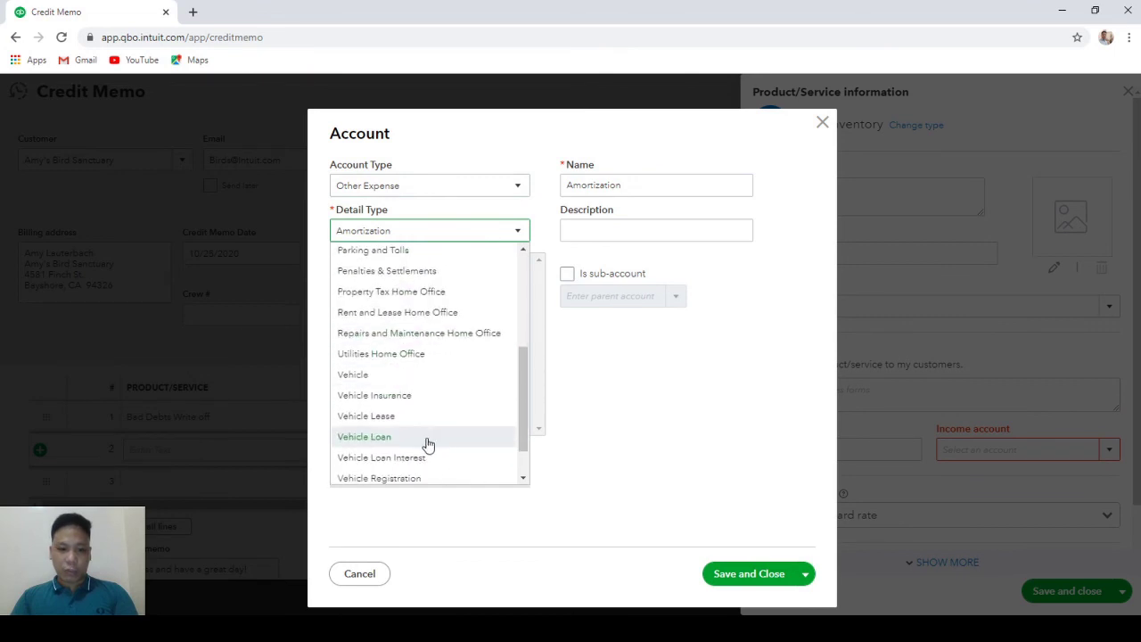
pyautogui.scroll(3, 413, 369)
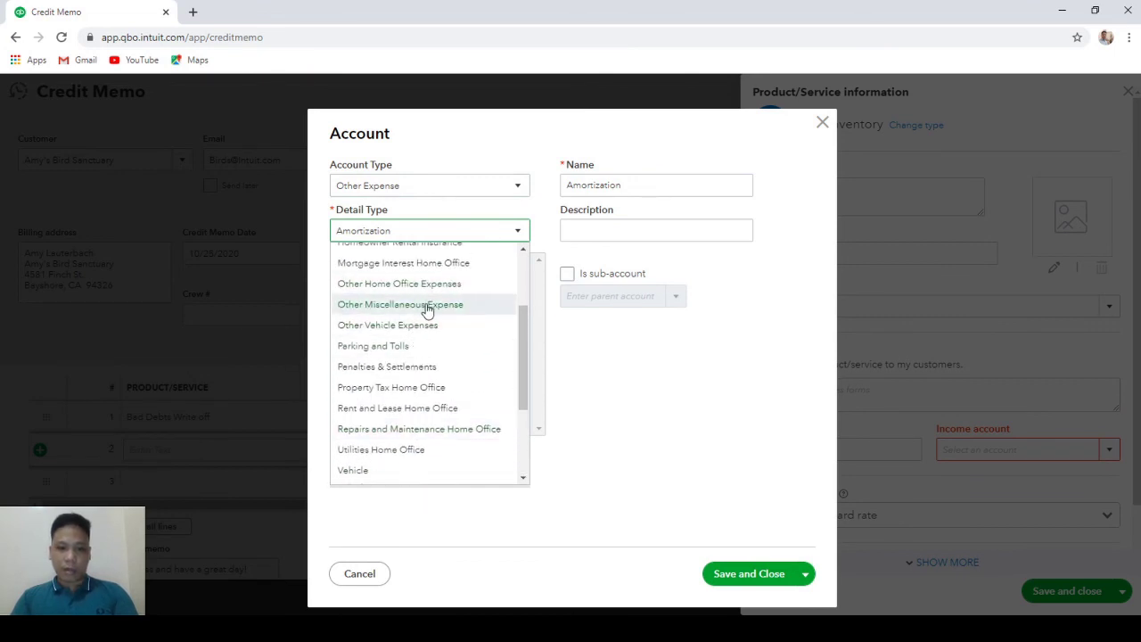
pyautogui.click(428, 306)
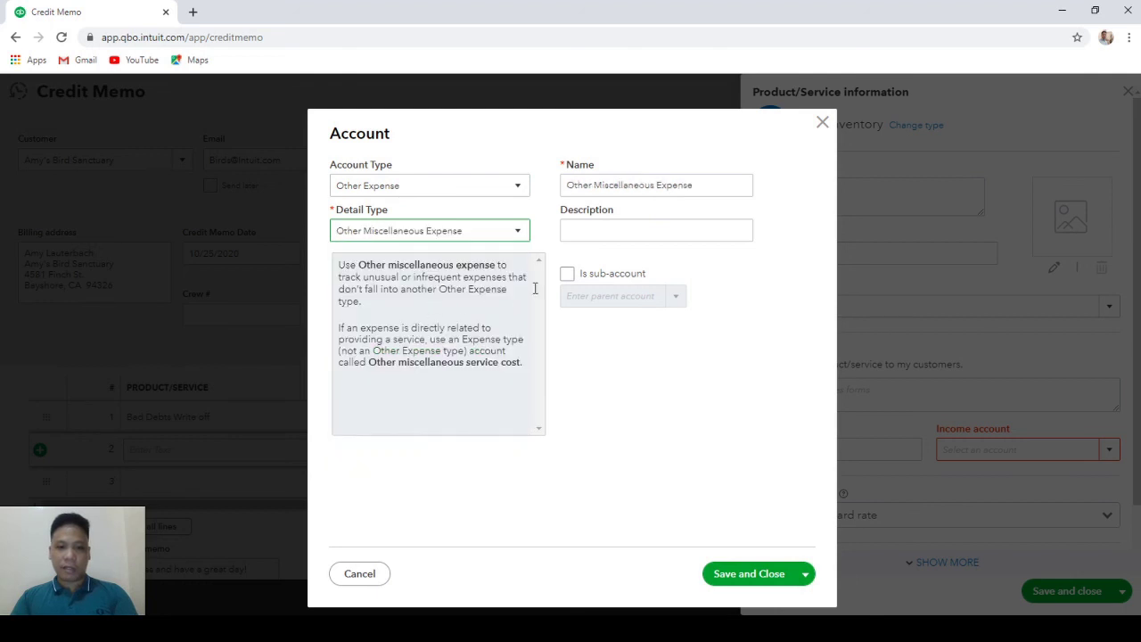
pyautogui.tripleClick(718, 187)
pyautogui.write('Sale')
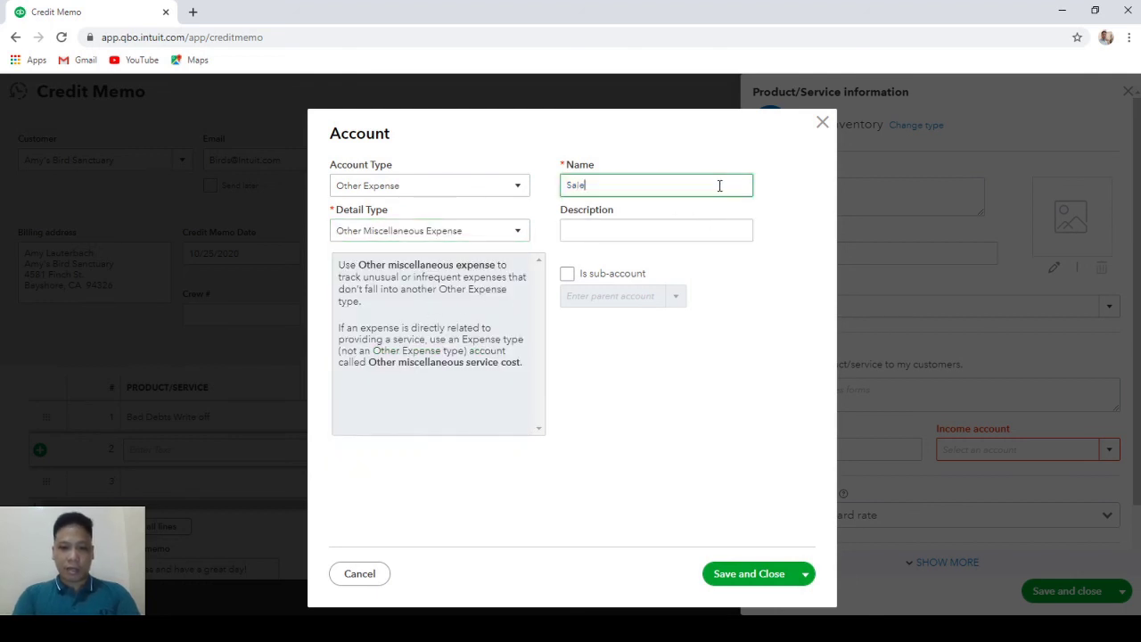
pyautogui.write('s Tax Expense')
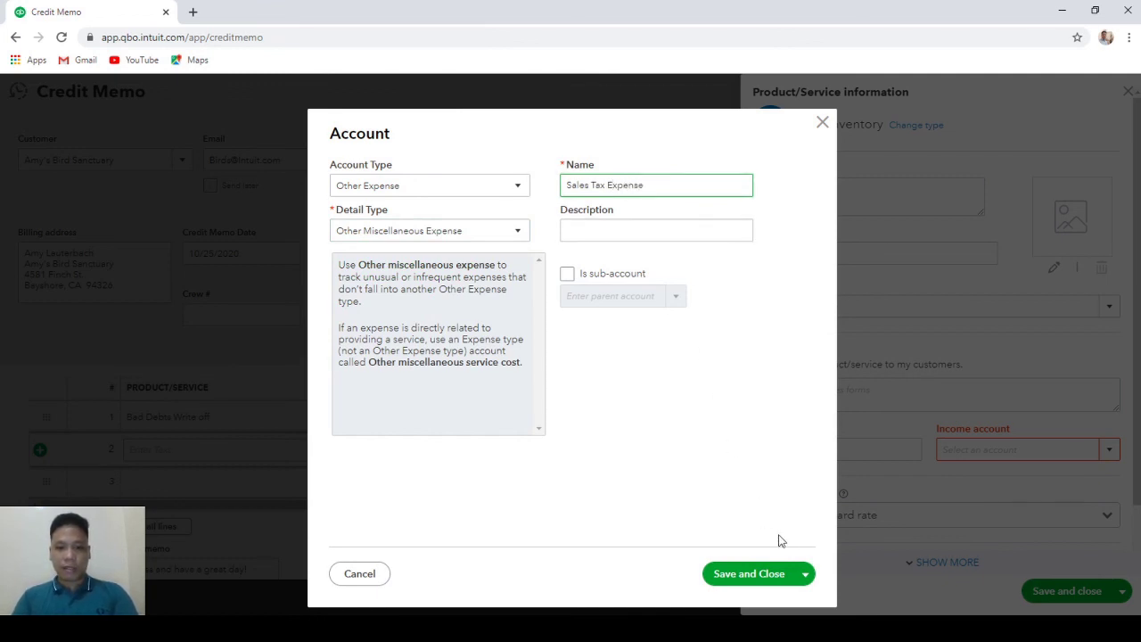
pyautogui.click(777, 577)
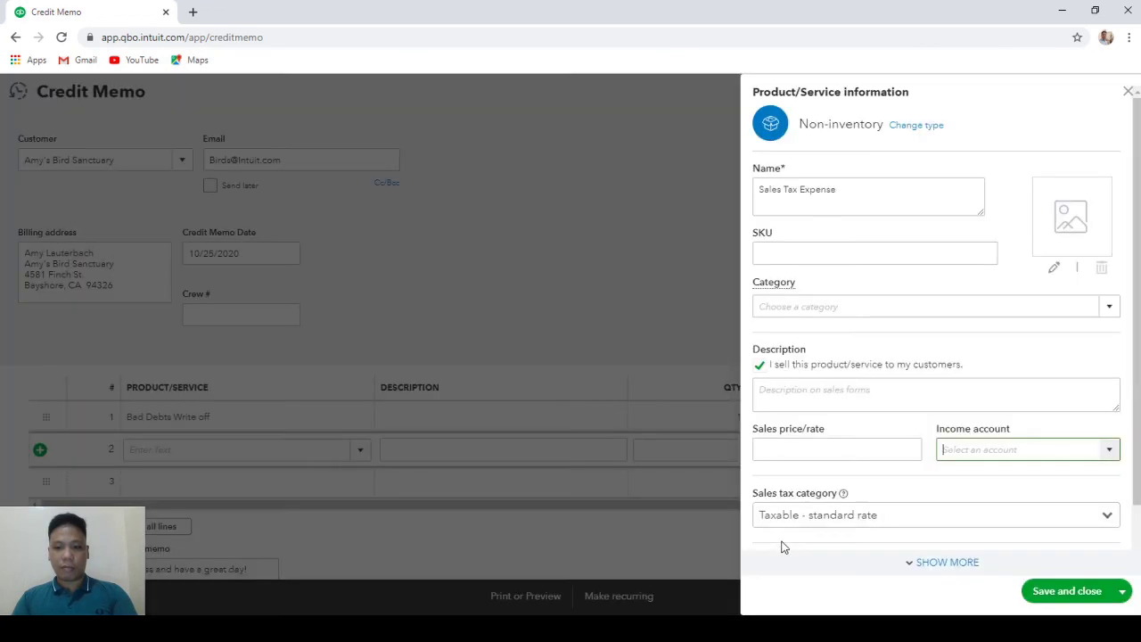
# - Save the Sales Tax Expense item and give its line a rate of 80
pyautogui.click(1081, 591)
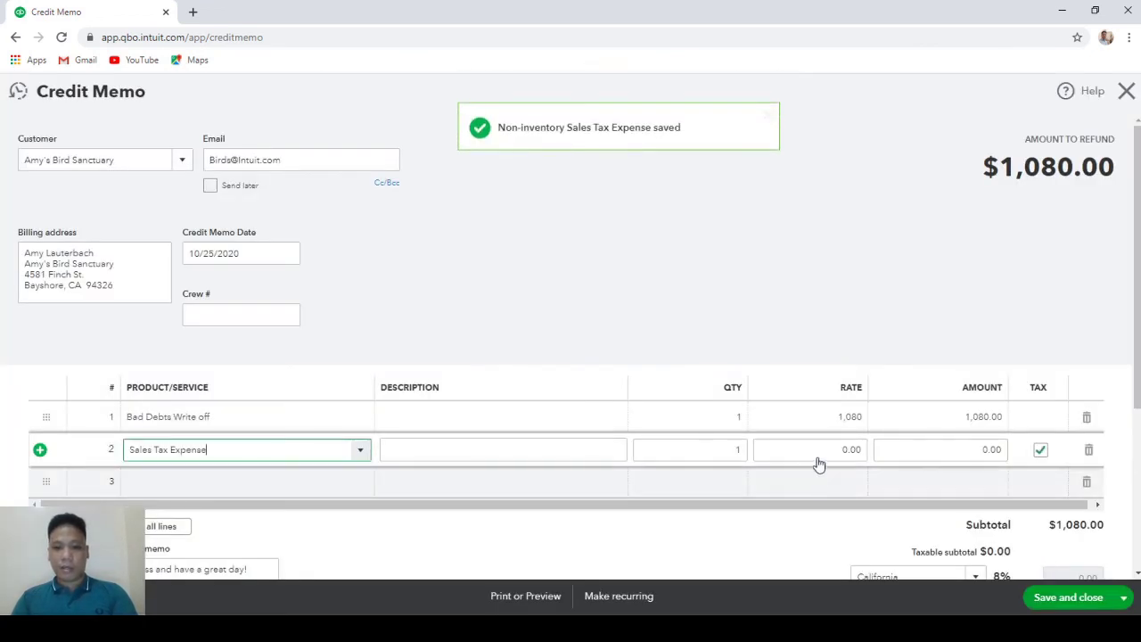
pyautogui.click(815, 451)
pyautogui.doubleClick(866, 450)
pyautogui.write('80')
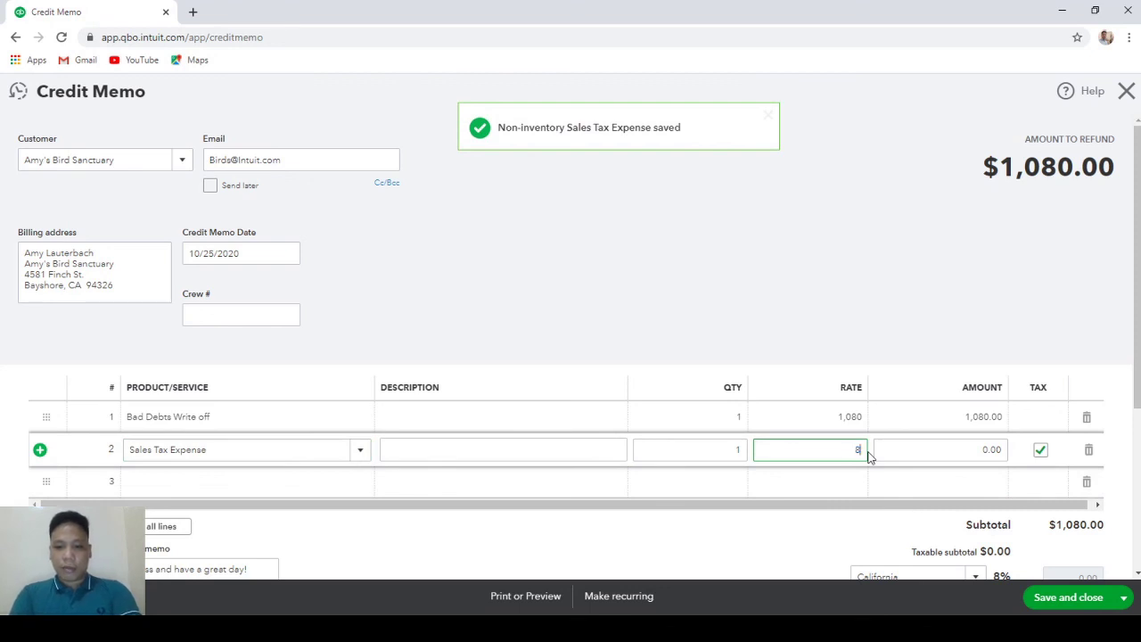
# - Set the Bad Debts Write off rate back to 1,000 and make the Sales Tax Expense line non-taxable
pyautogui.click(856, 424)
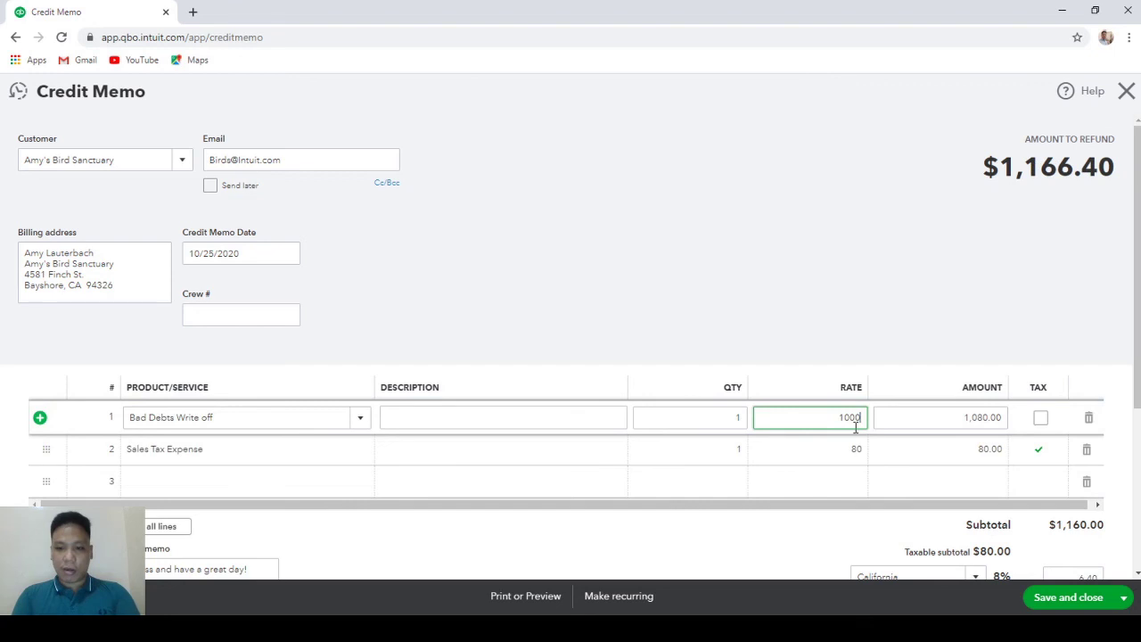
pyautogui.click(936, 451)
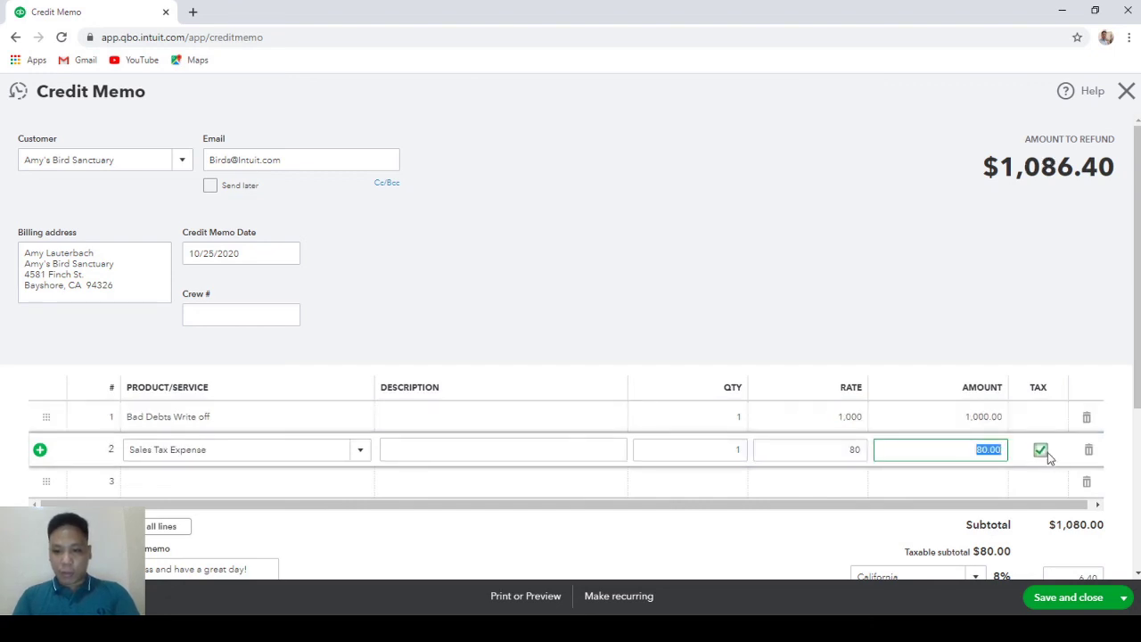
pyautogui.click(1040, 450)
pyautogui.scroll(-3, 994, 385)
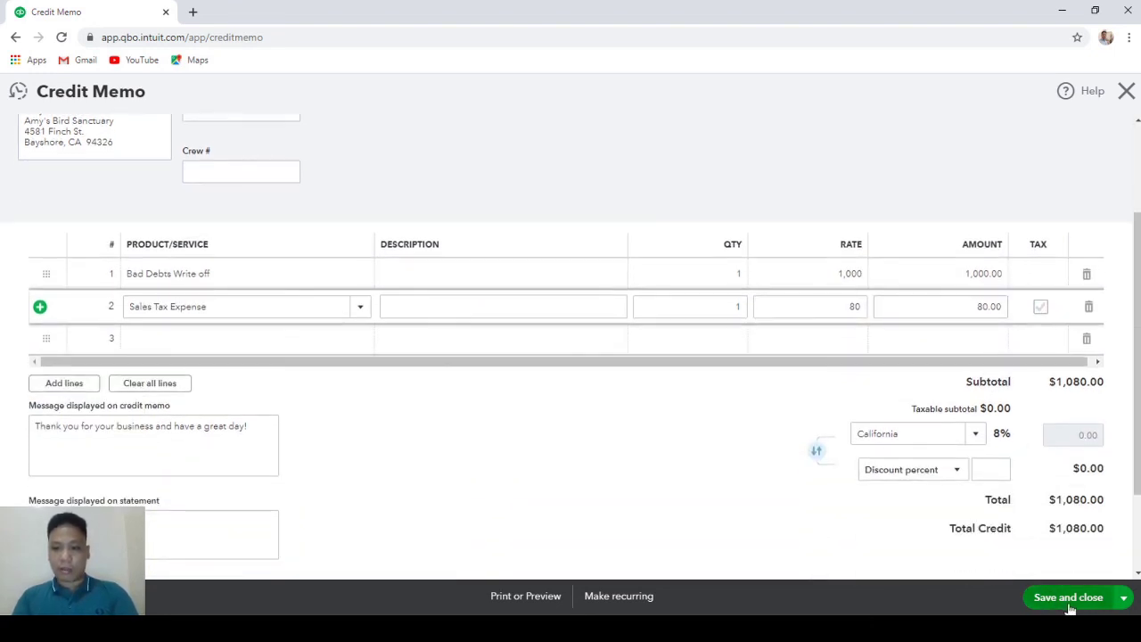